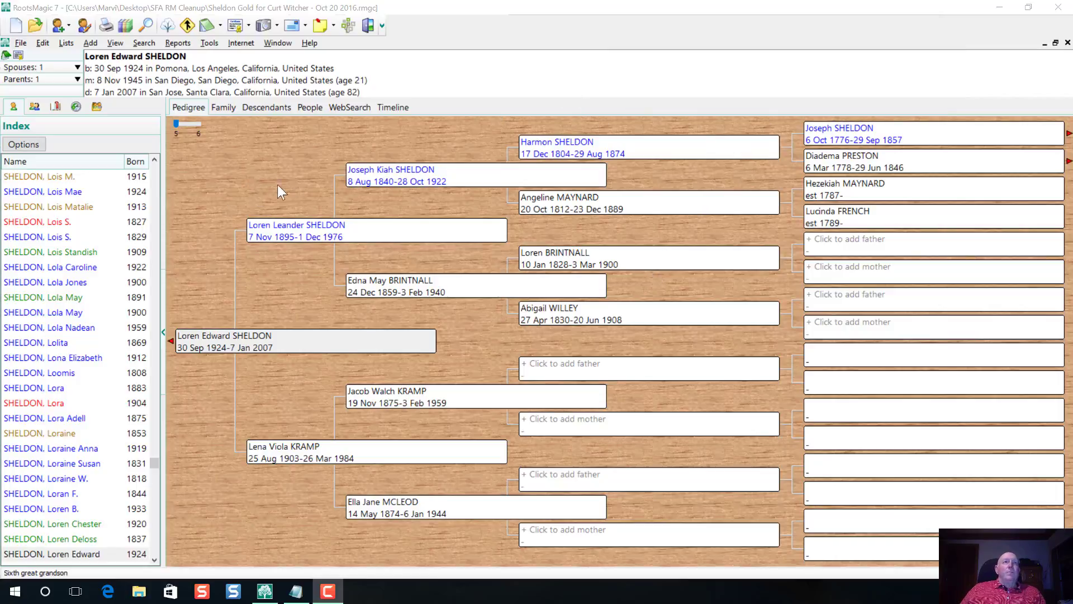
- Run a problem search for individuals without sex entered, keeping the check that age at death should be less than 100
left_click(210, 43)
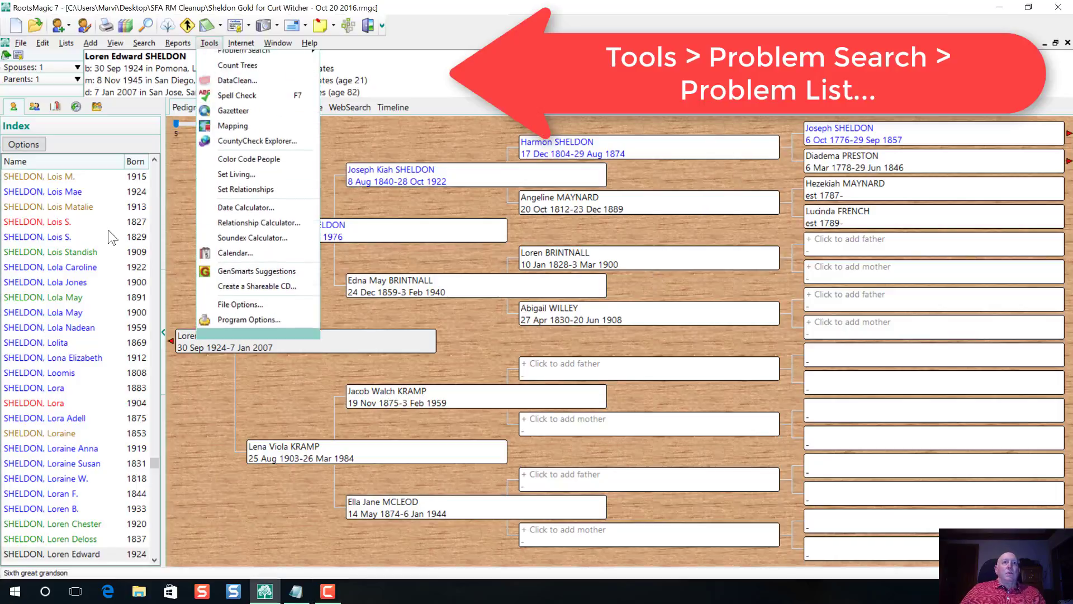
mouse_move(239, 77)
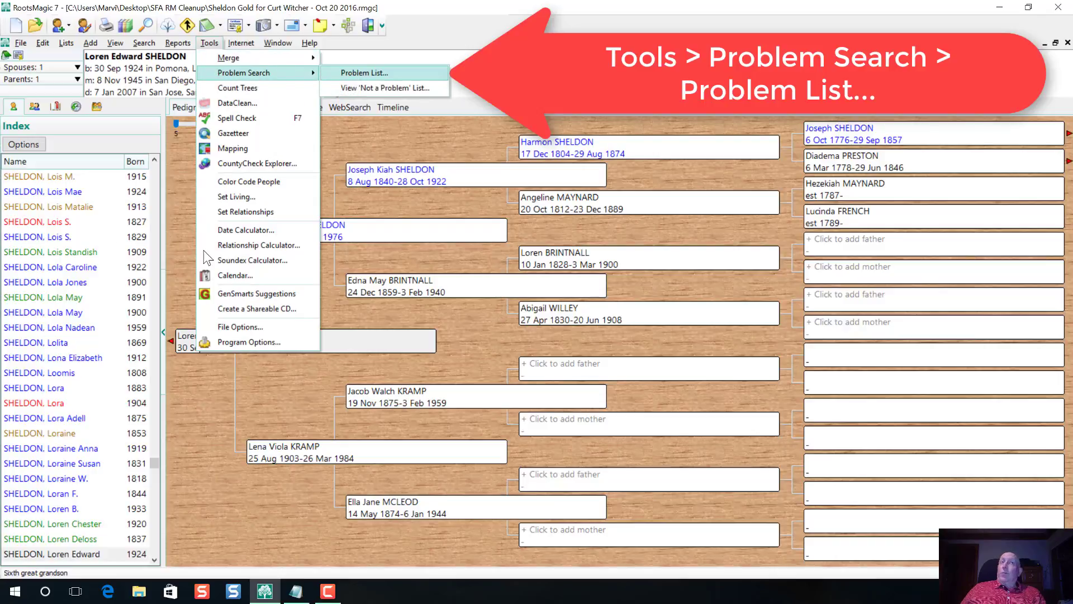
left_click(351, 73)
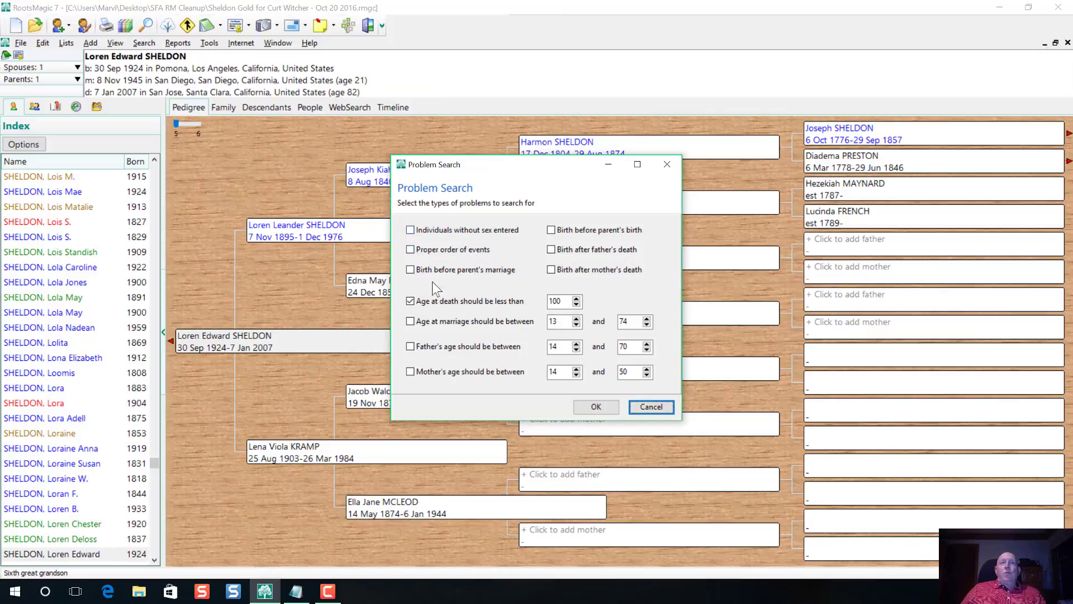
left_click(410, 230)
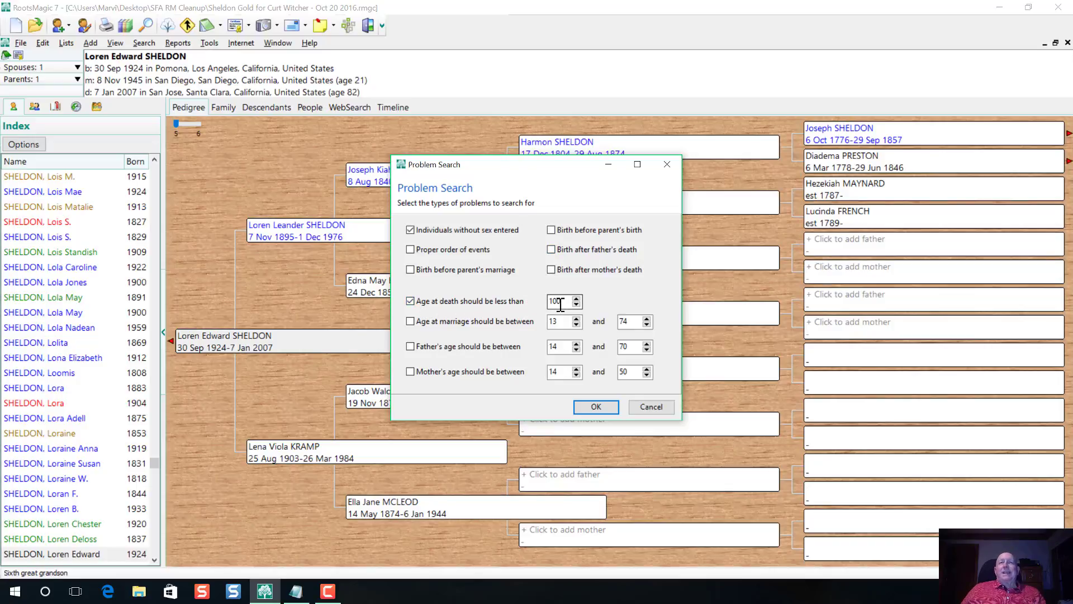
left_click(596, 407)
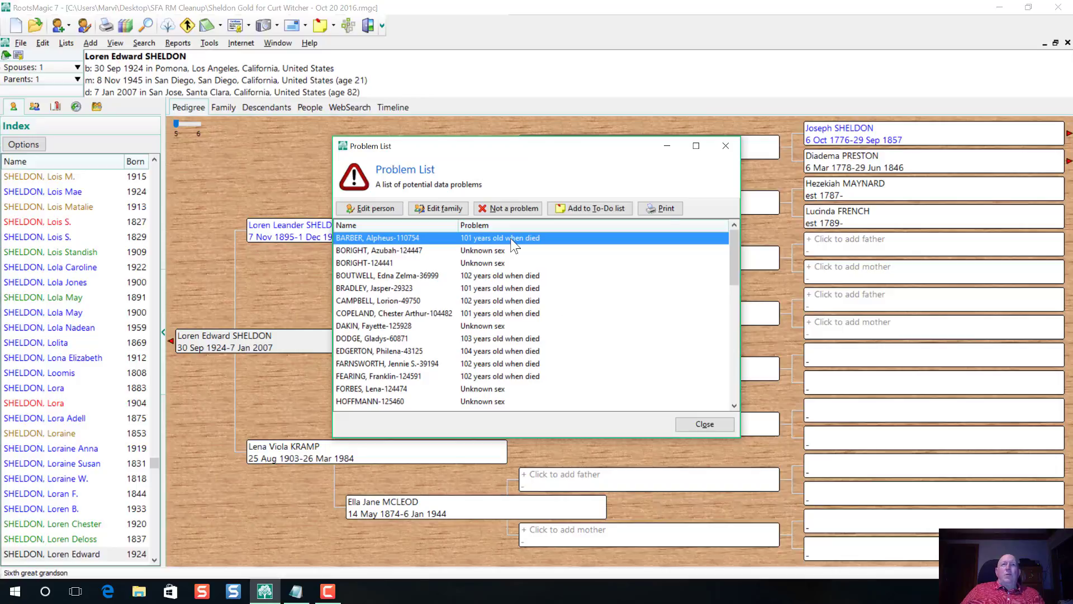
- Generate the Potential Problems report from the problem list and save it as a text file named "old list"
left_click(659, 208)
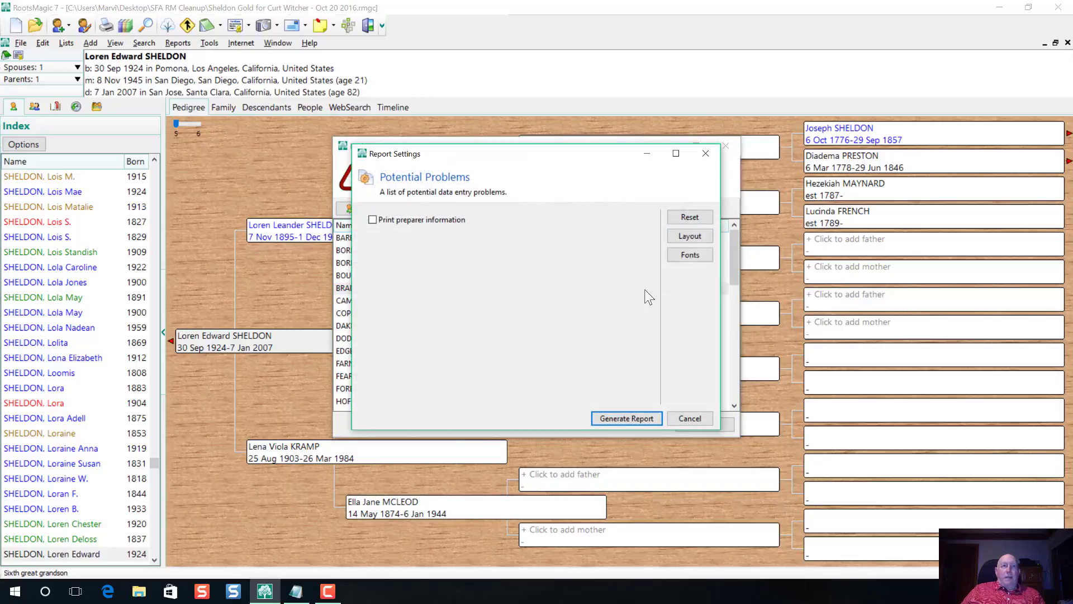
left_click(639, 418)
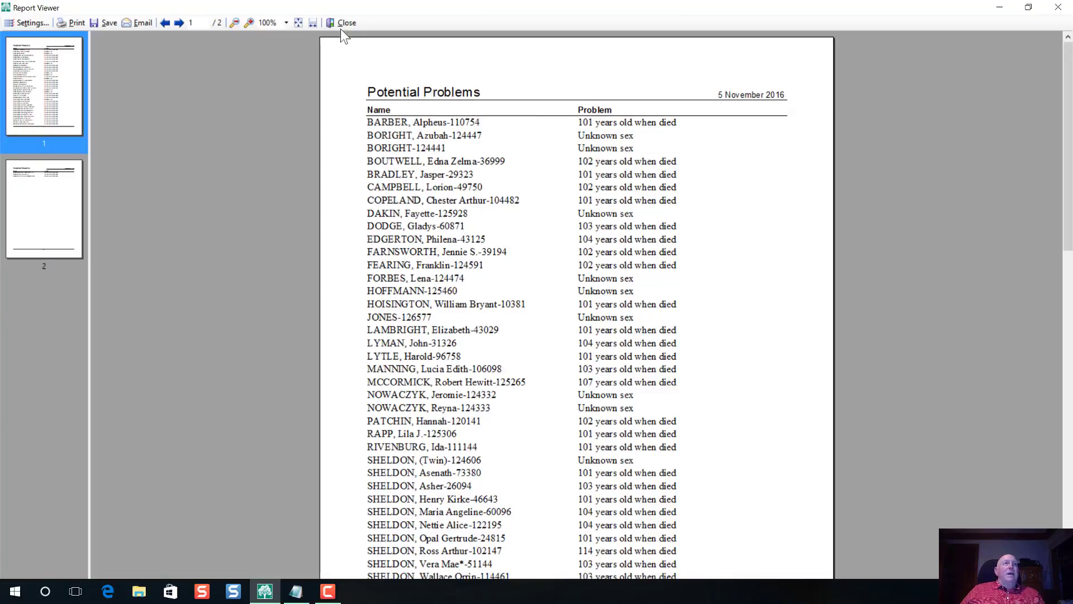
left_click(109, 22)
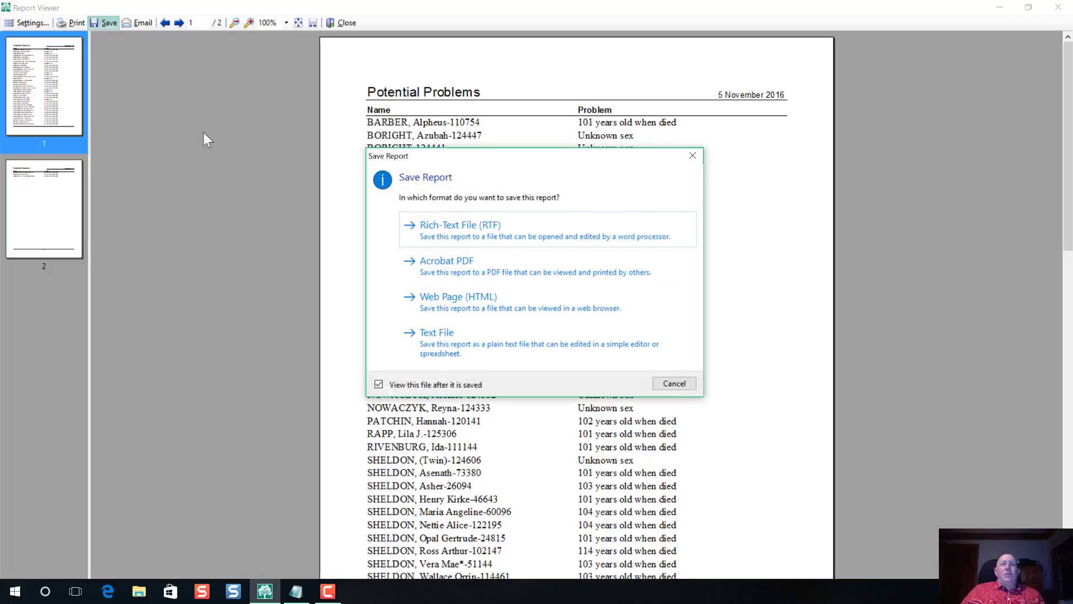
left_click(411, 330)
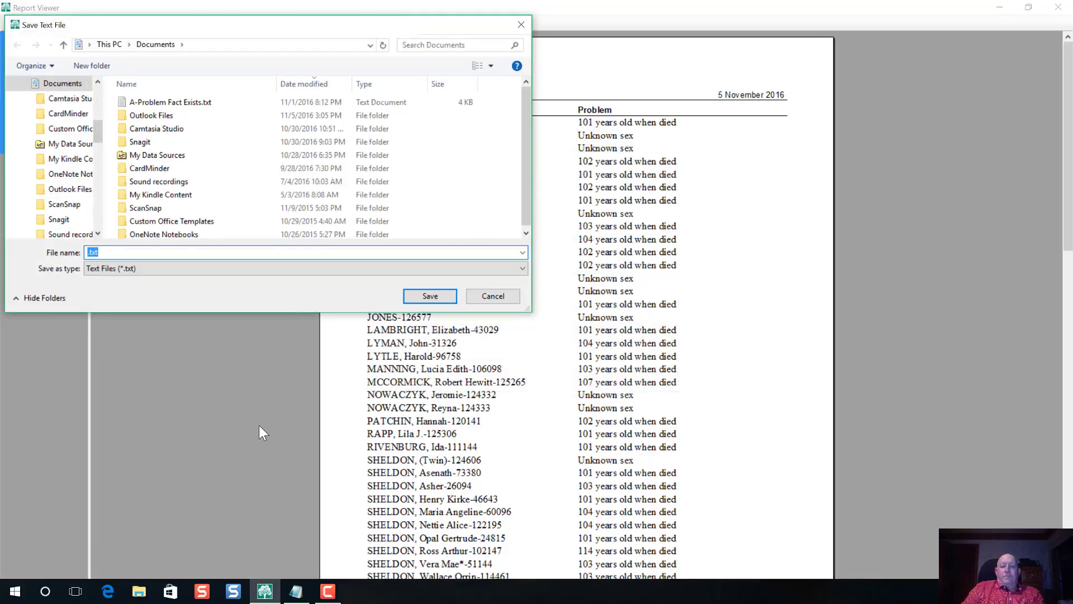
type("old list")
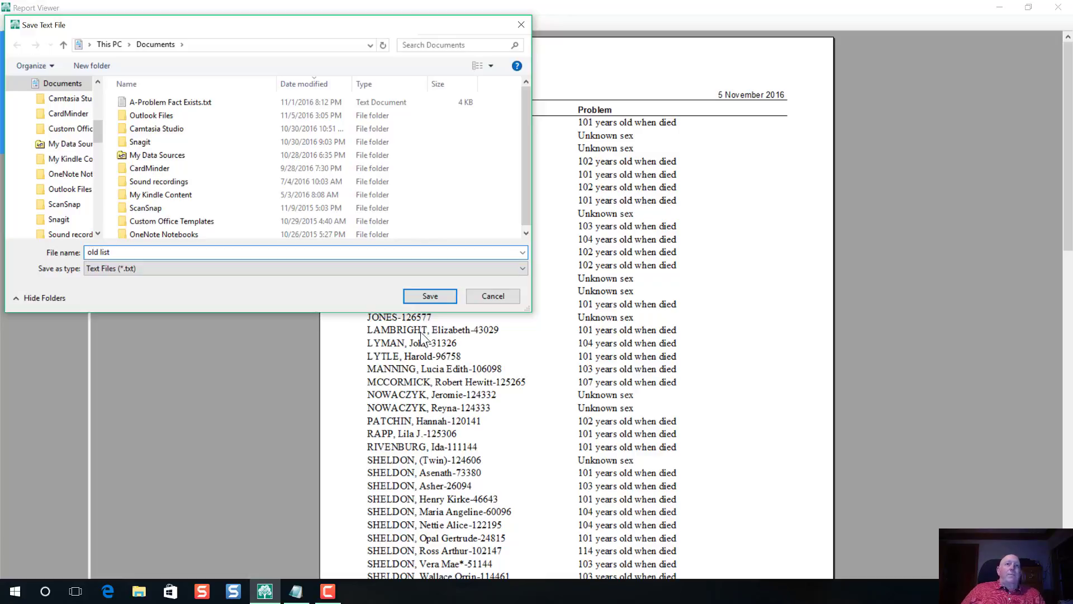
left_click(442, 294)
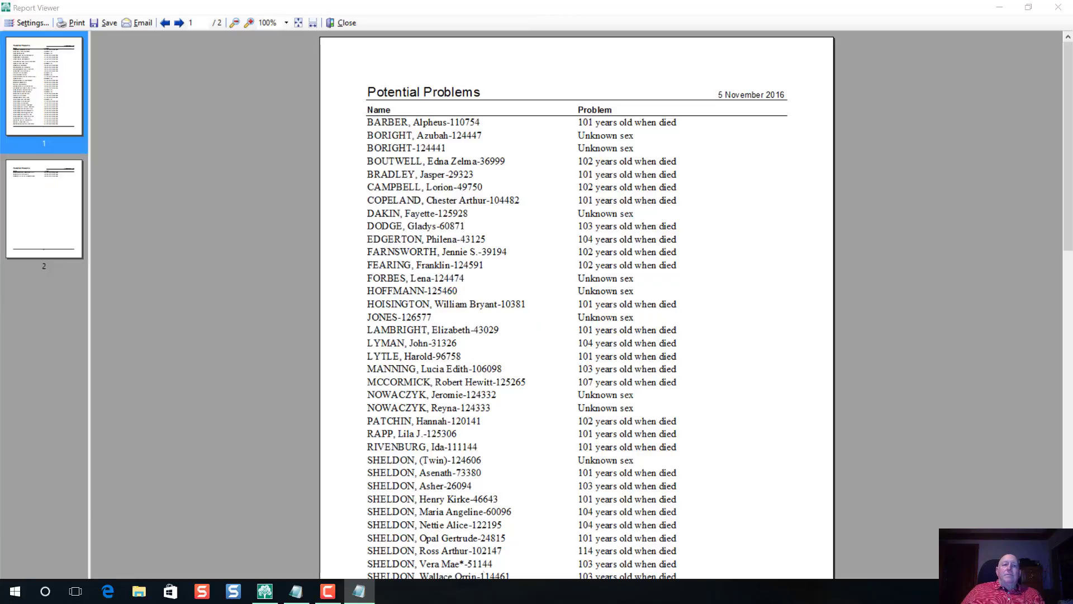
- Narrow the Notepad window of the saved list and minimize it, and close the report viewer
left_click_drag(347, 603, 540, 74)
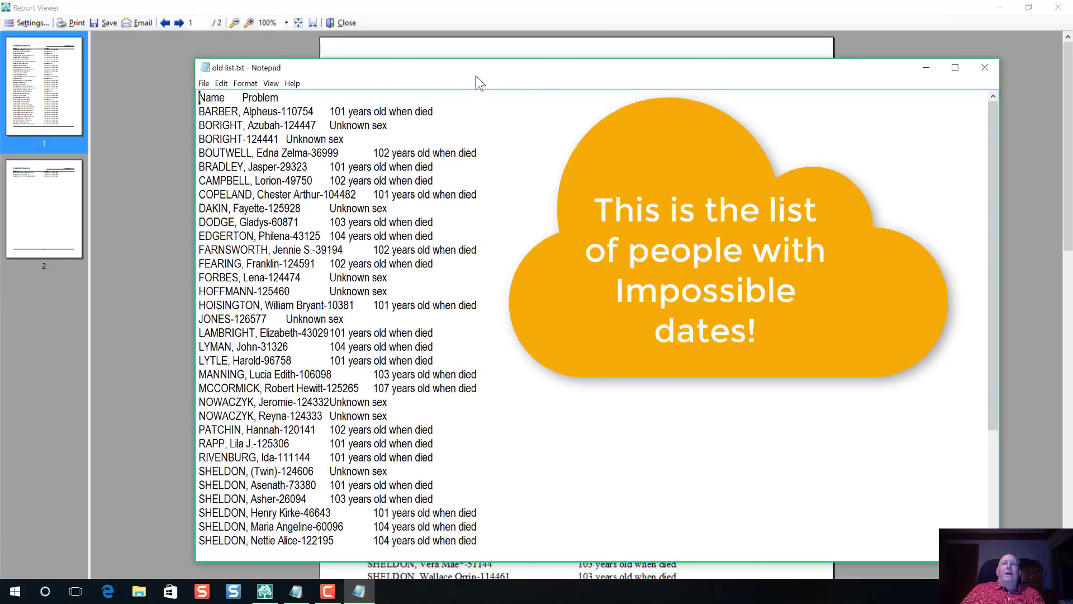
left_click_drag(475, 68, 447, 67)
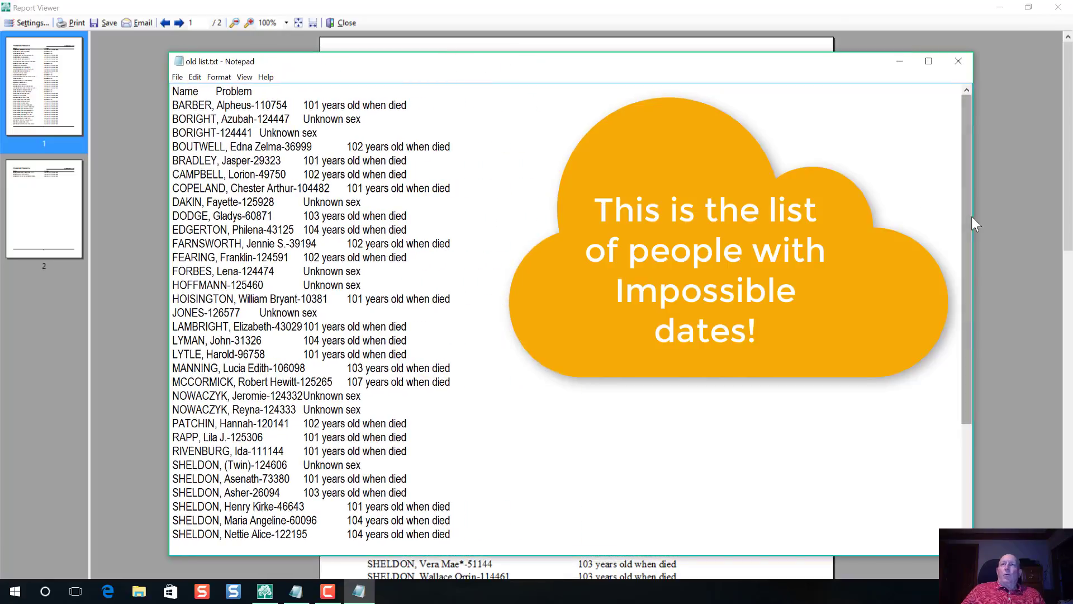
left_click_drag(973, 223, 579, 217)
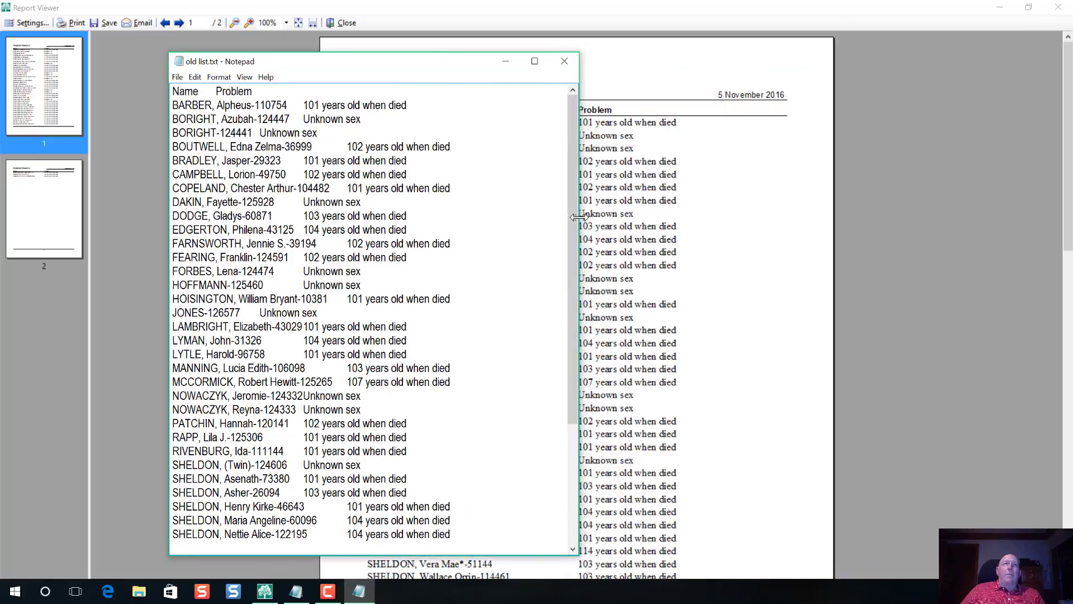
left_click(505, 62)
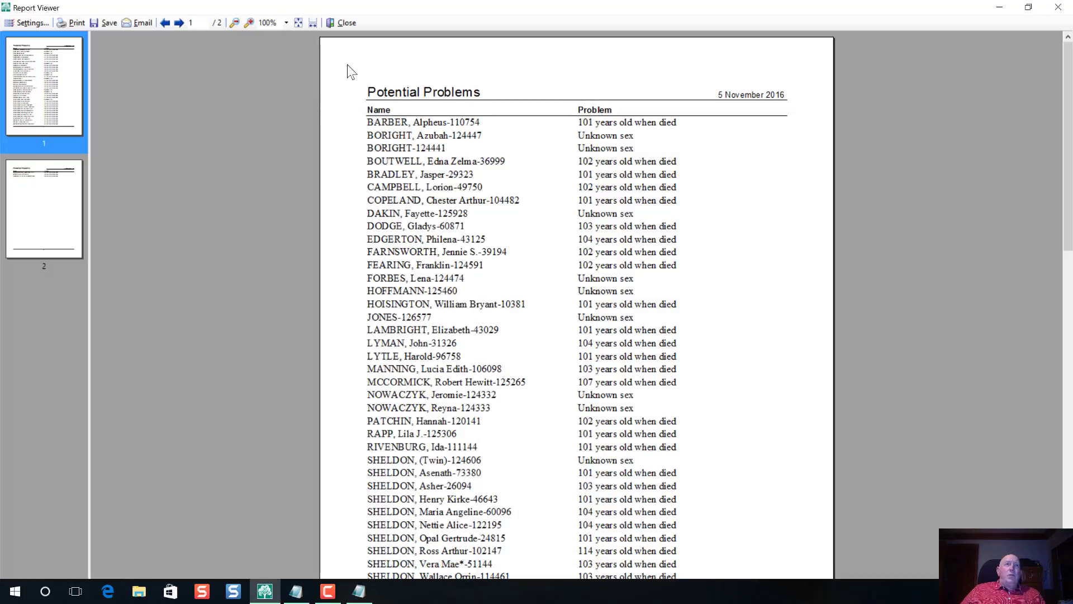
left_click(343, 23)
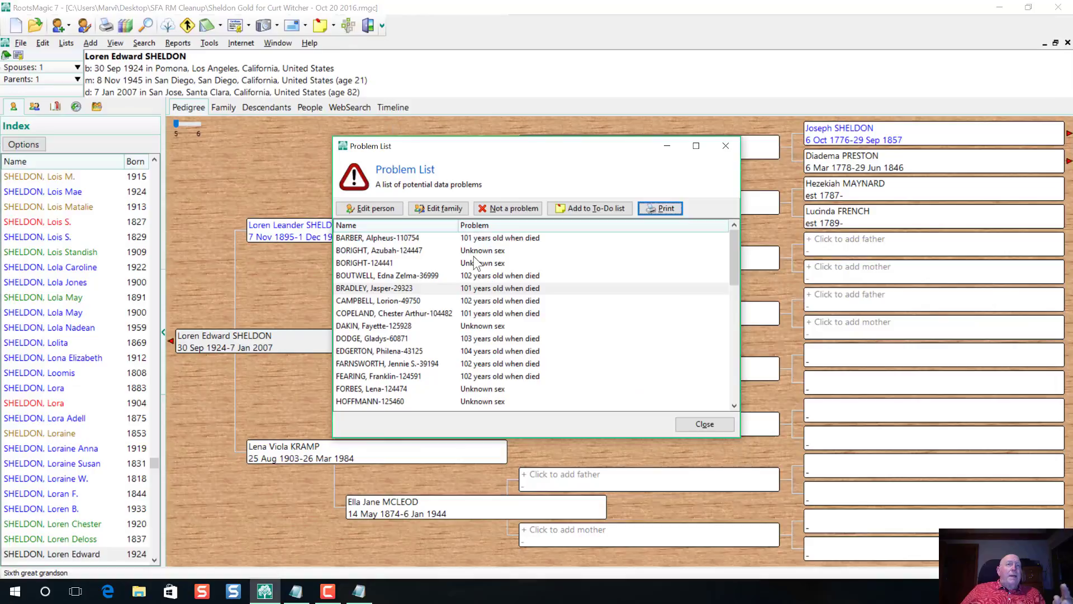
- Open the first person in the problem list for editing and create a new named group called "Old List" from their QuickGroups
double_click(380, 238)
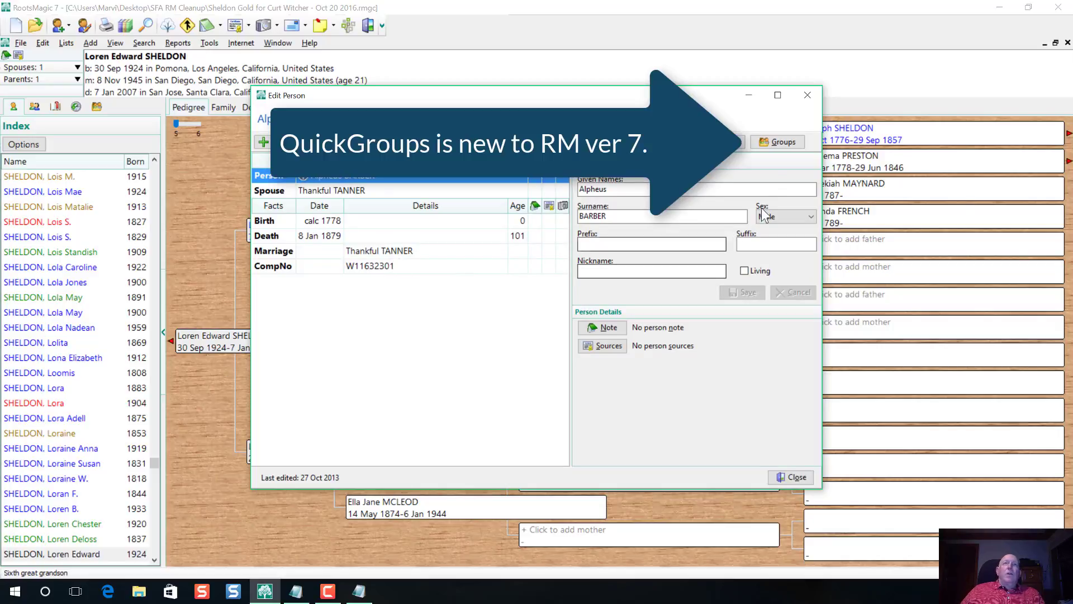
left_click(776, 143)
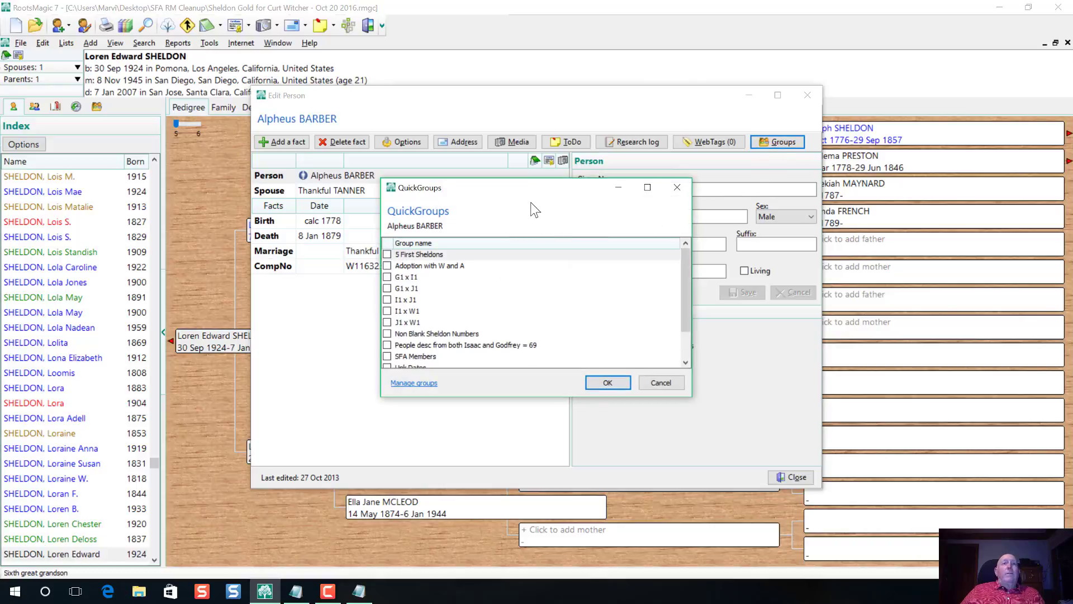
left_click(414, 383)
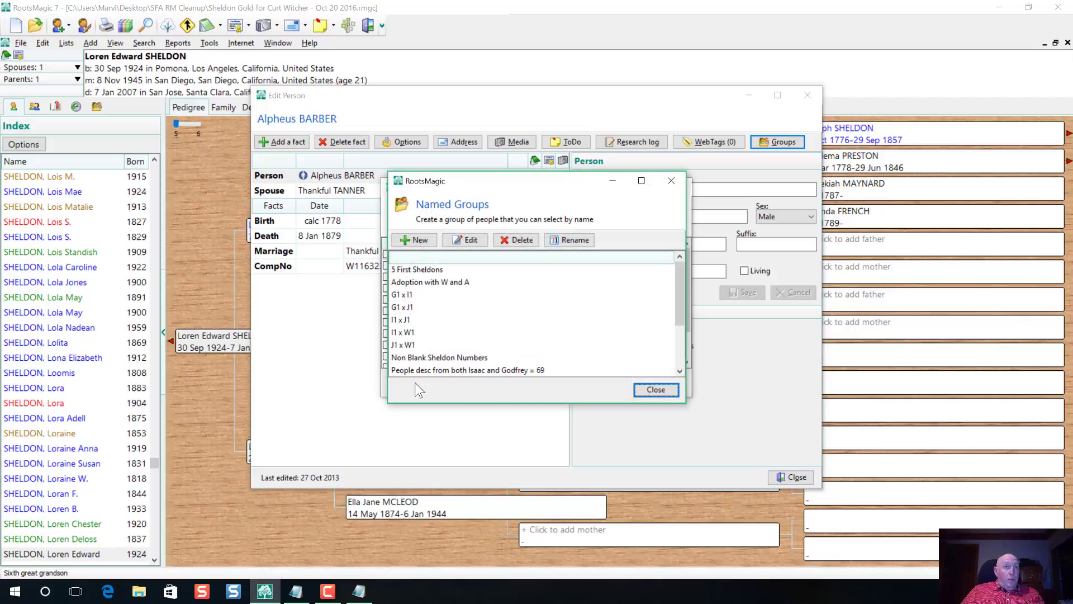
left_click(420, 241)
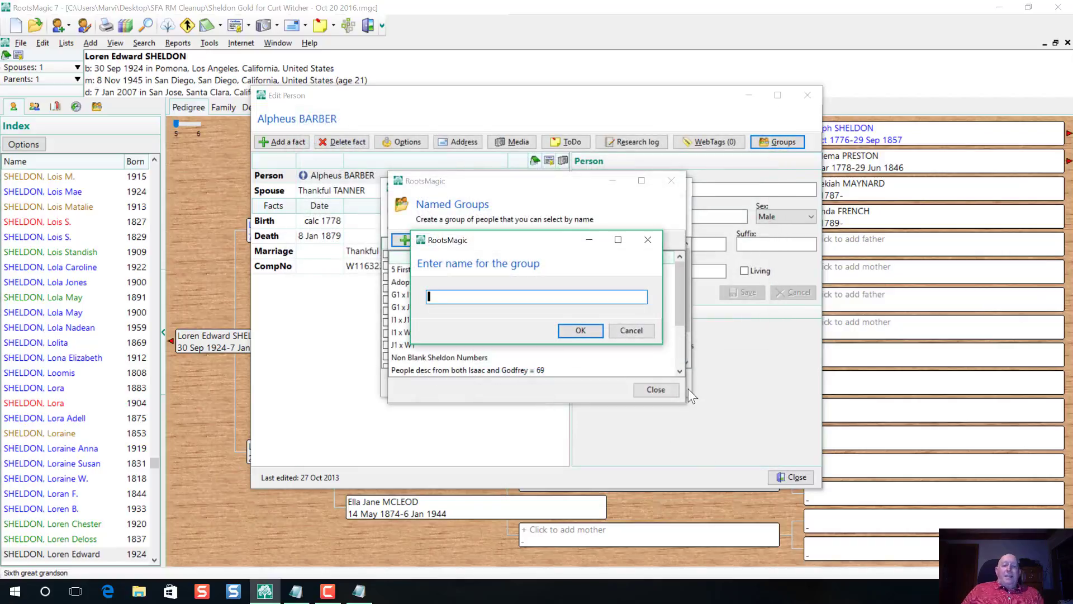
type("Old List")
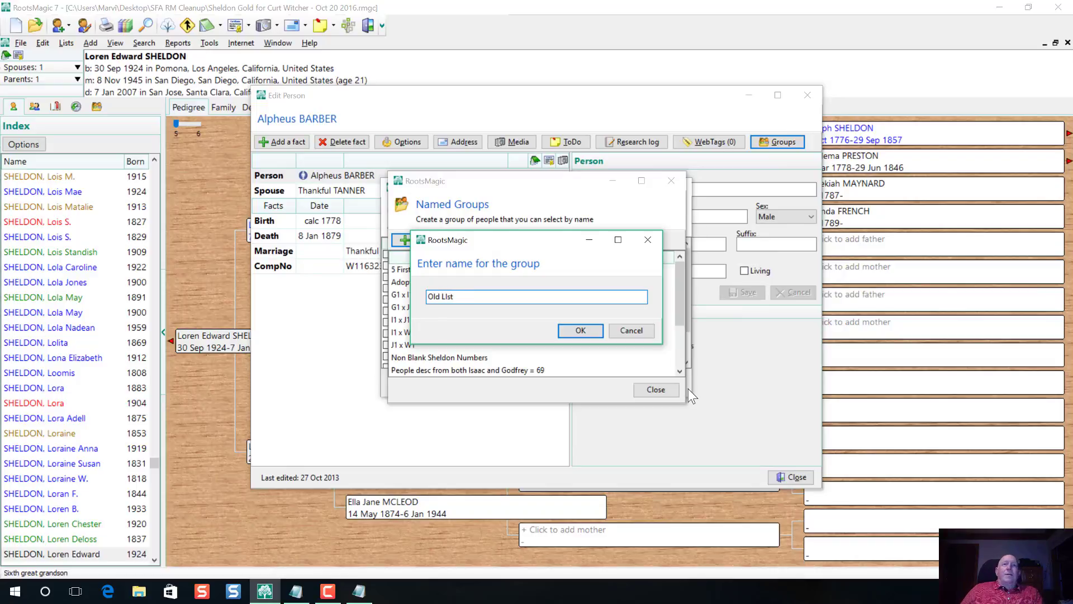
key("BackSpace")
key("BackSpace")
key("BackSpace")
type("ist")
left_click(580, 331)
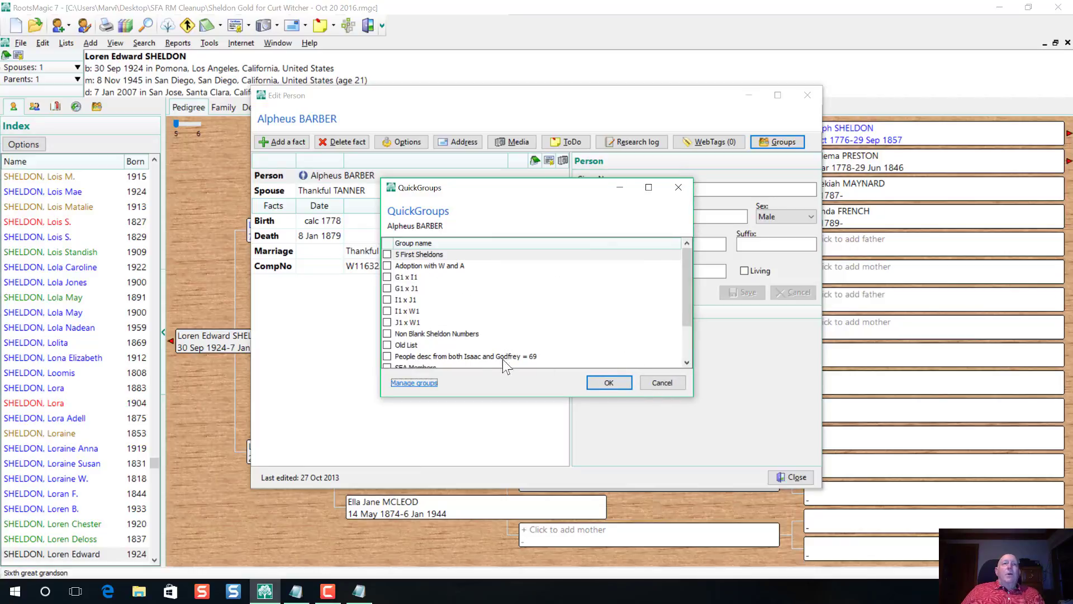
- Add the first person in the problem list to the Old List group and close their record
left_click(387, 345)
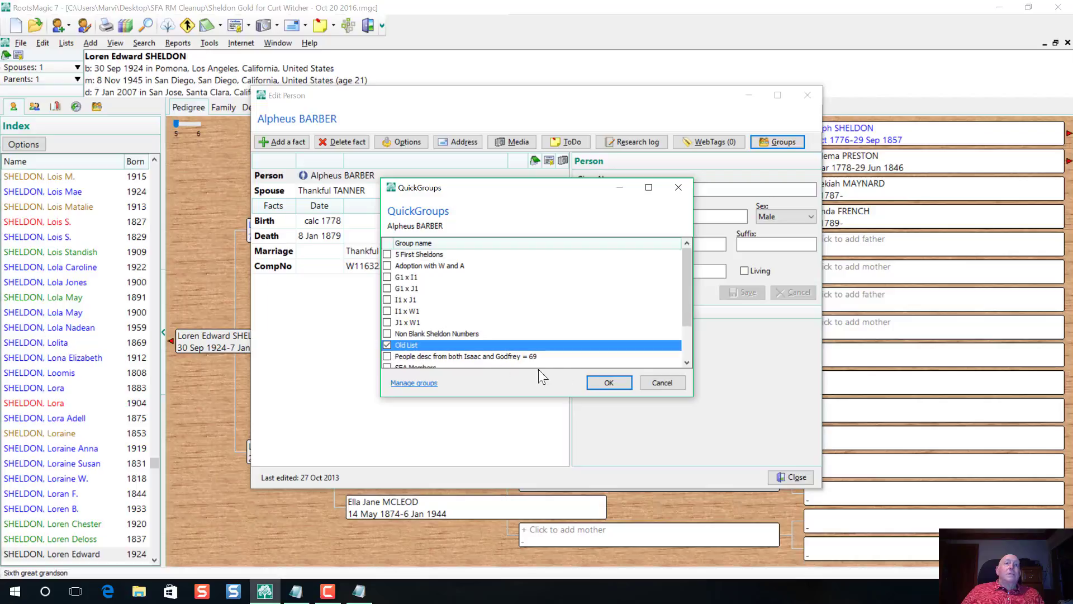
left_click(609, 383)
left_click(789, 477)
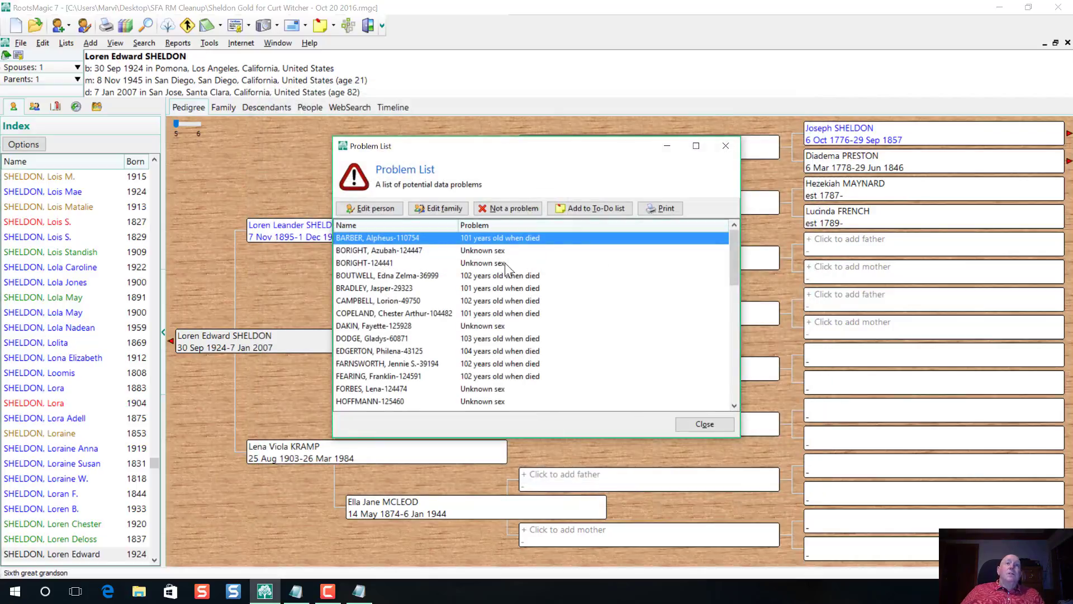
- Add the first listed person flagged as 102 years old when died to the Old List group
left_click(385, 276)
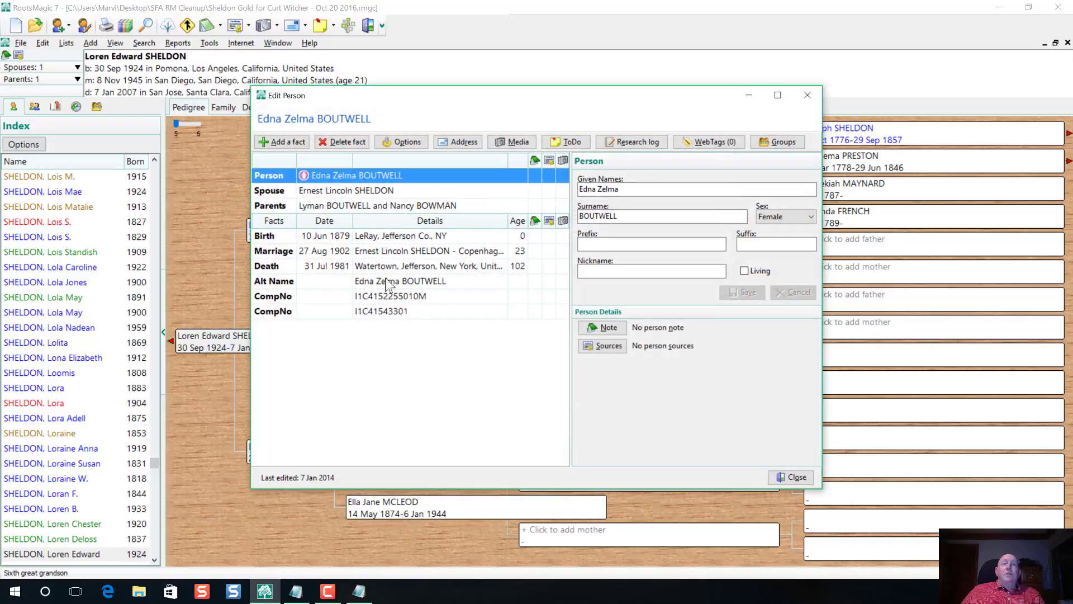
left_click(778, 143)
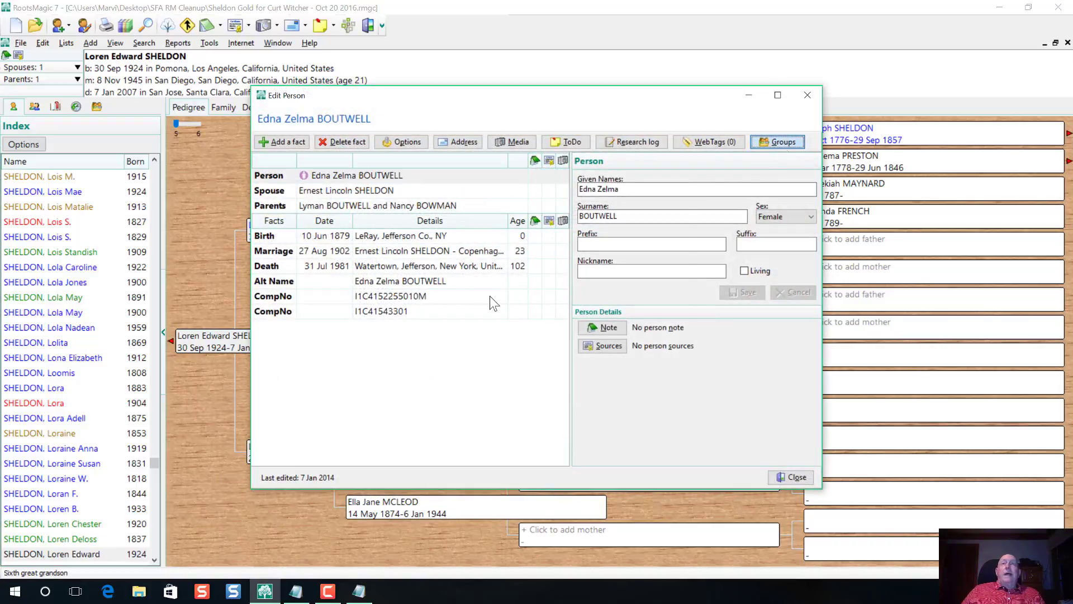
left_click(387, 345)
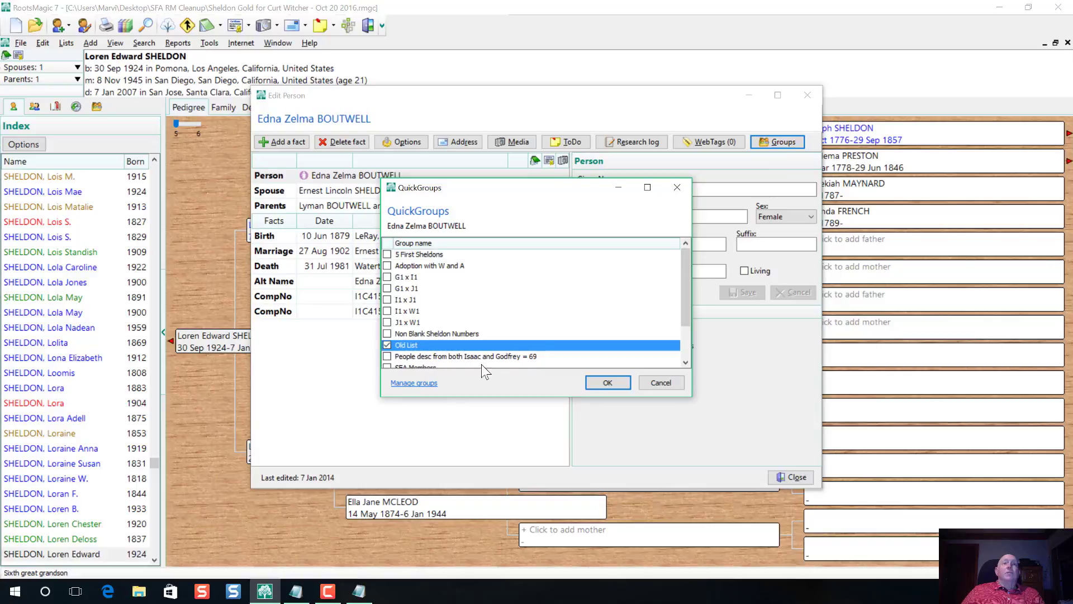
left_click(609, 382)
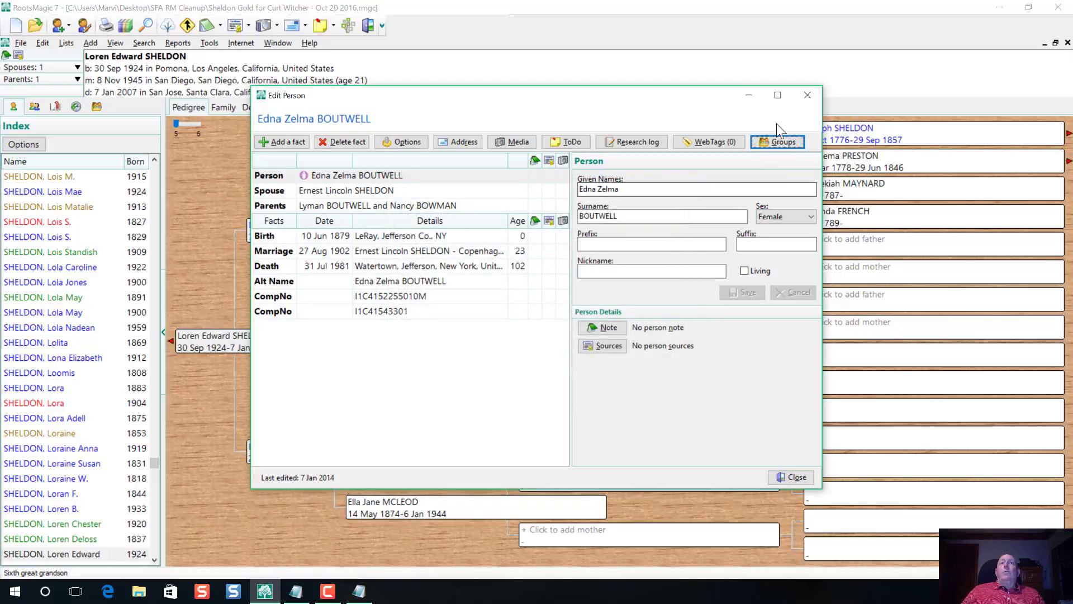
left_click(807, 95)
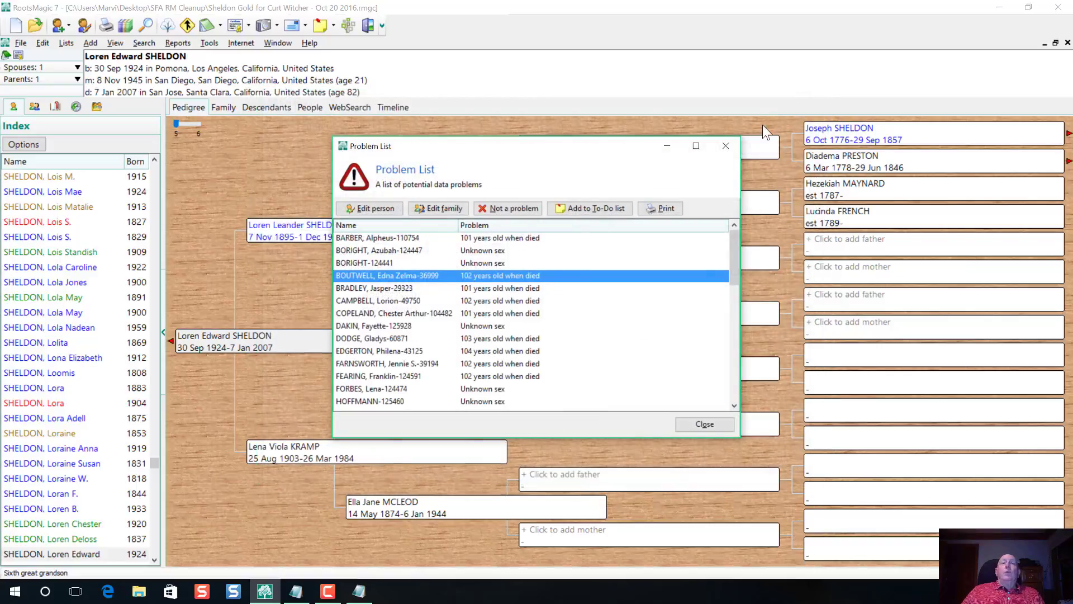
- Add the next listed person, flagged as 101 years old when died, to the Old List group and close the problem list
double_click(393, 289)
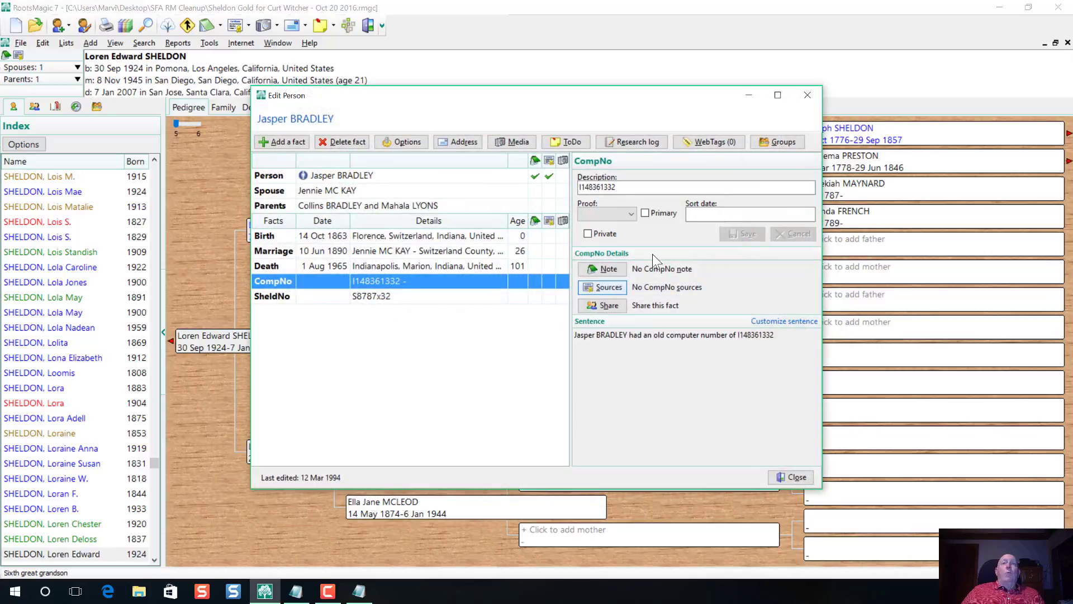
left_click(777, 142)
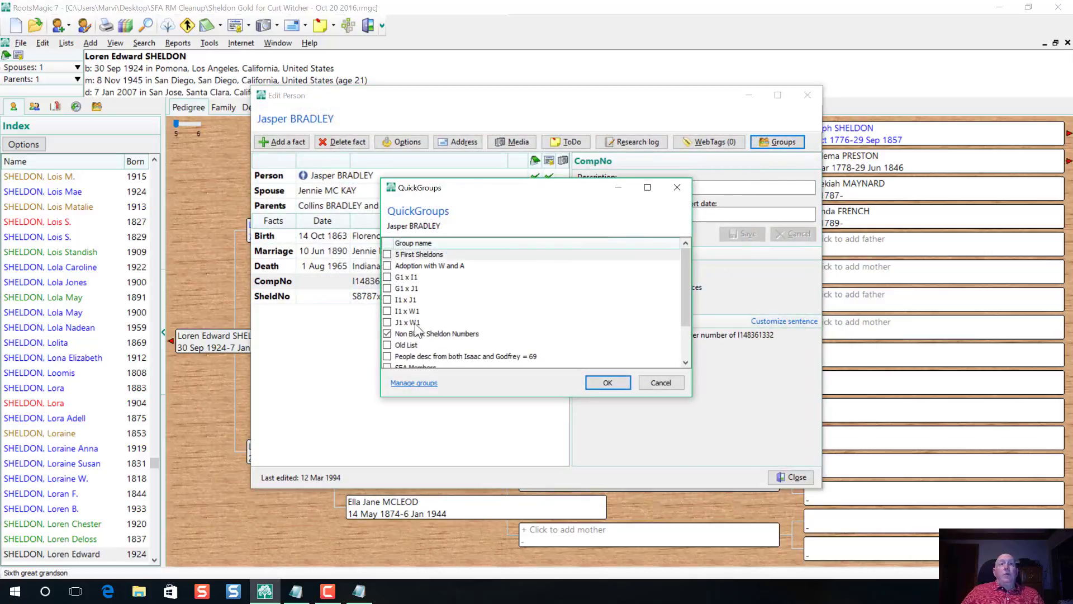
left_click(386, 345)
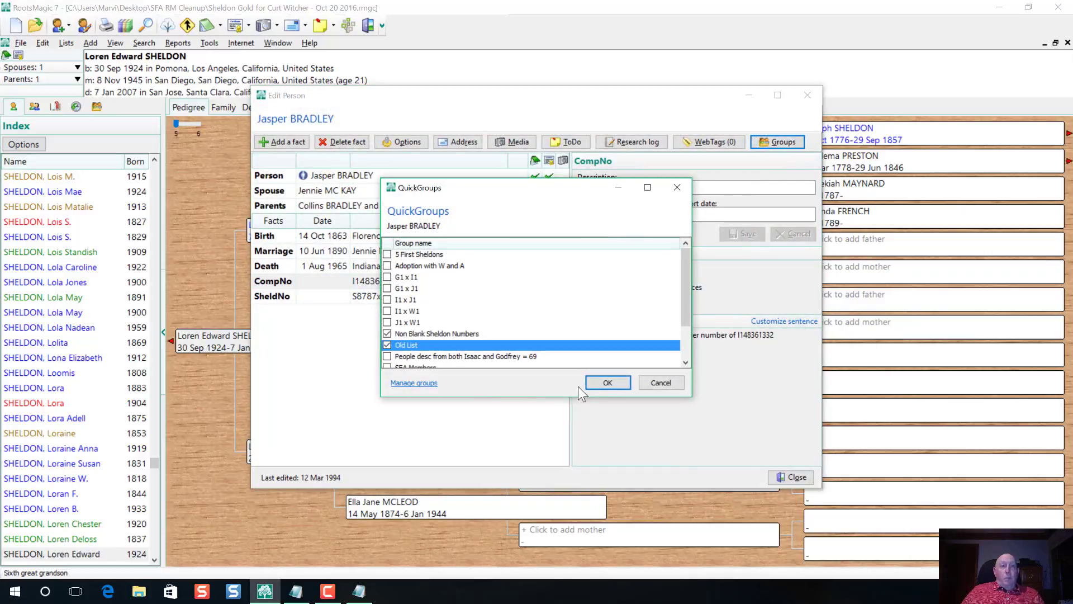
left_click(607, 383)
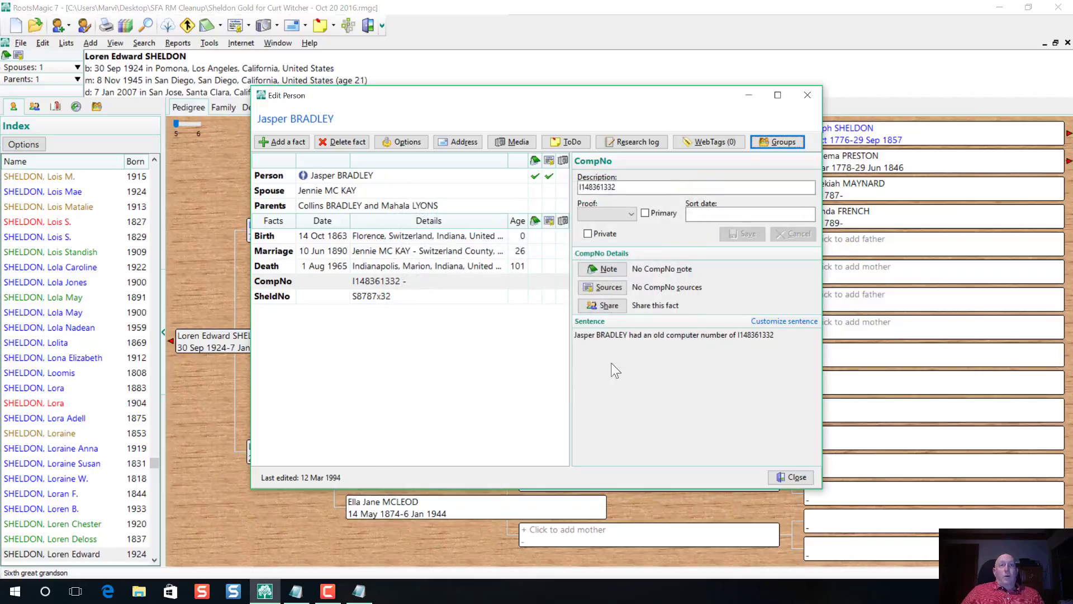
left_click(807, 96)
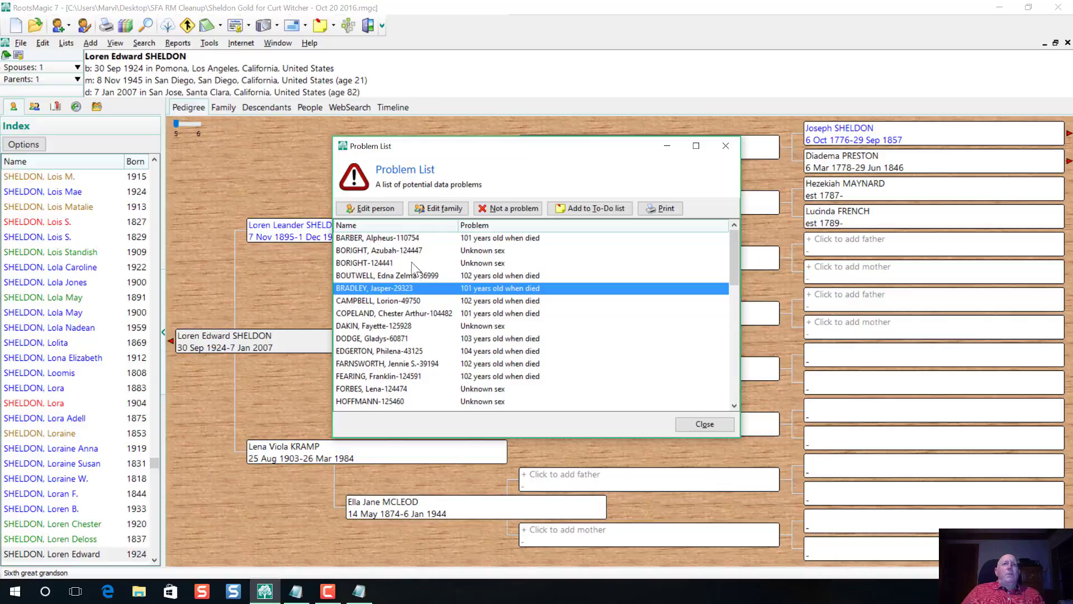
left_click(726, 149)
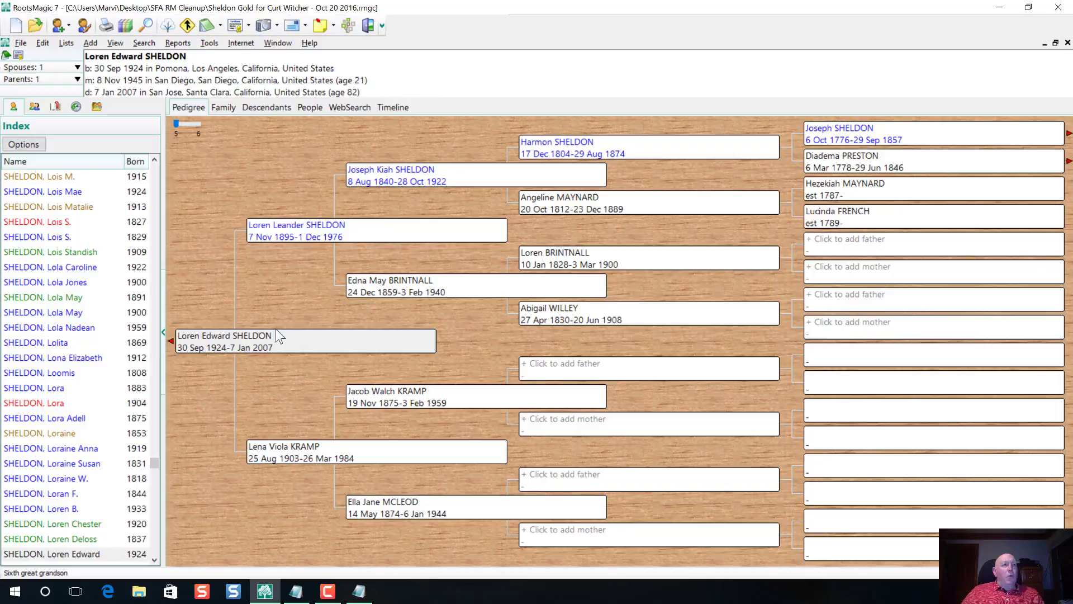
left_click(357, 232)
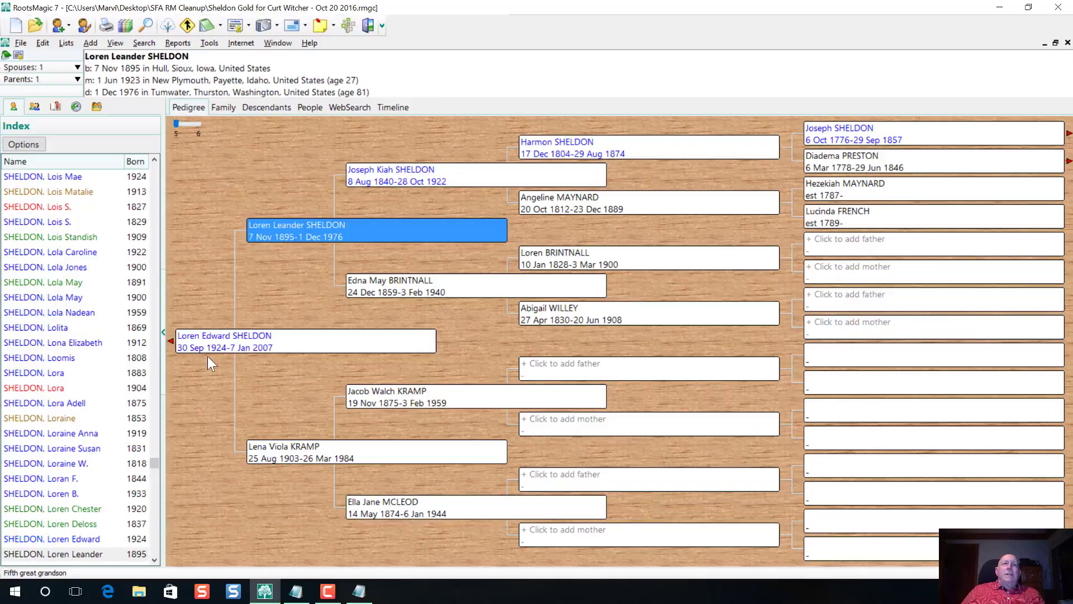
left_click(295, 344)
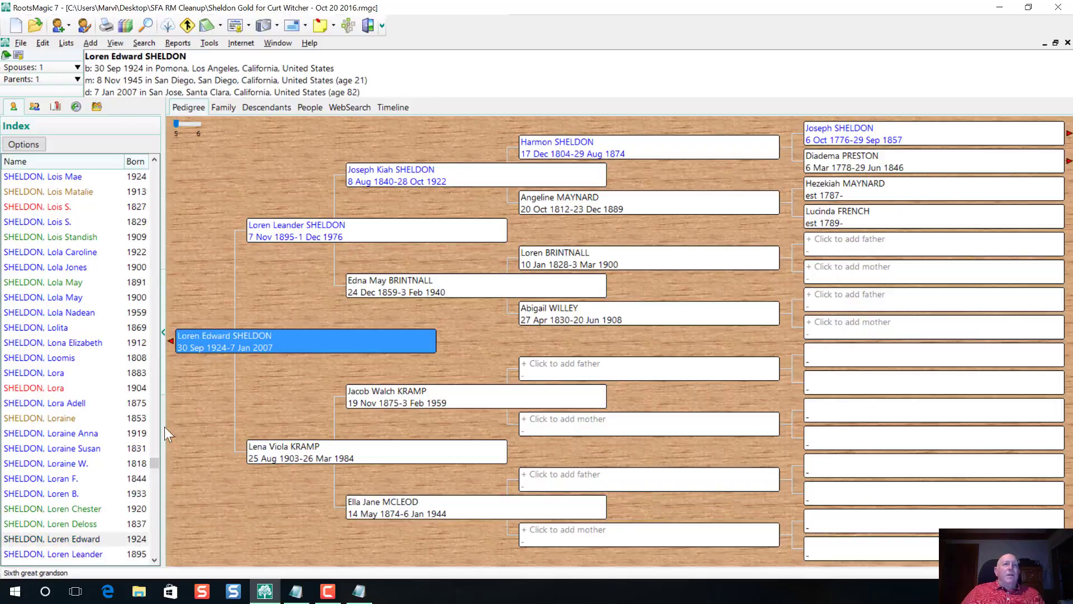
left_click(345, 235)
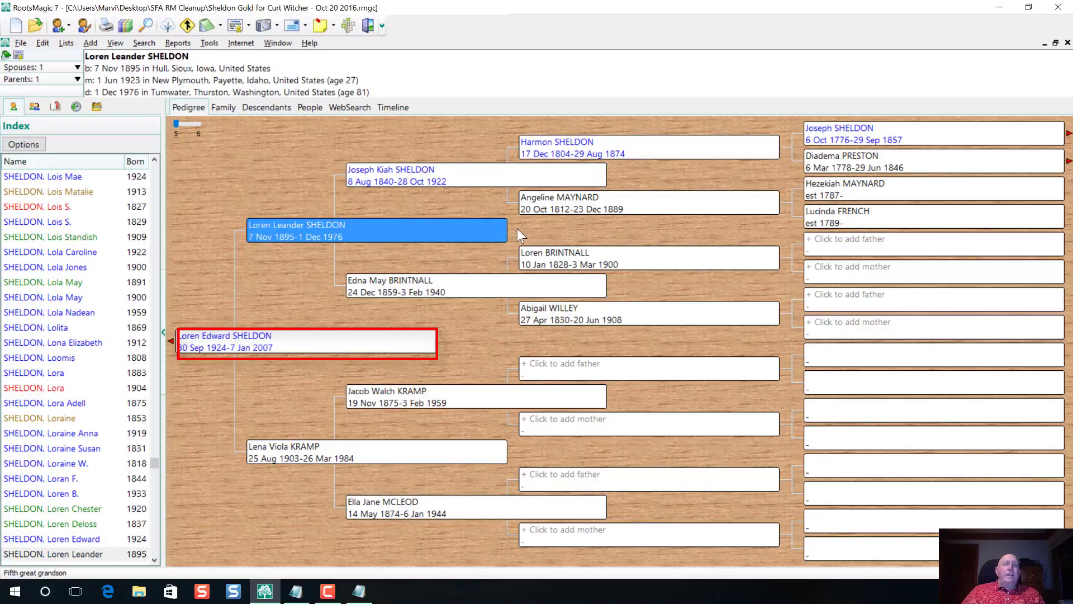
- Set the database's file options to display the Record number (RIN) after each name
left_click(210, 43)
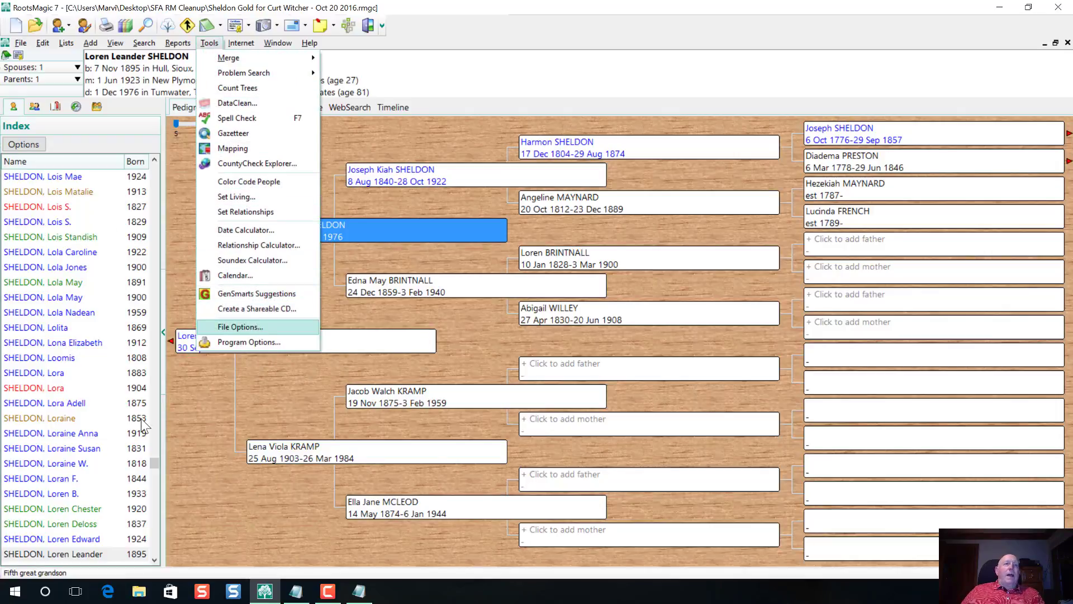
left_click(258, 327)
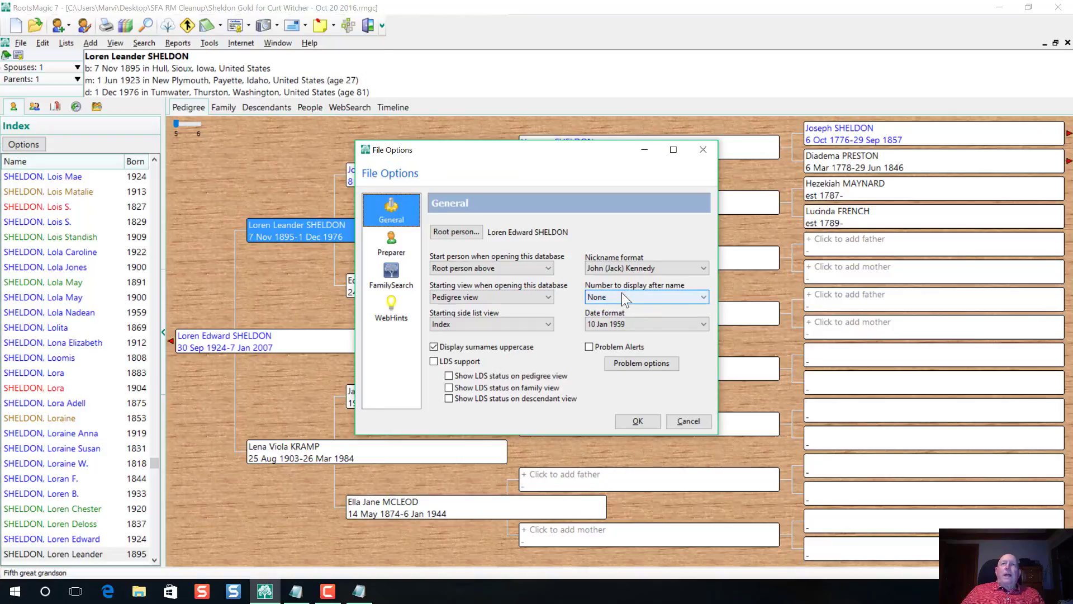
left_click(702, 297)
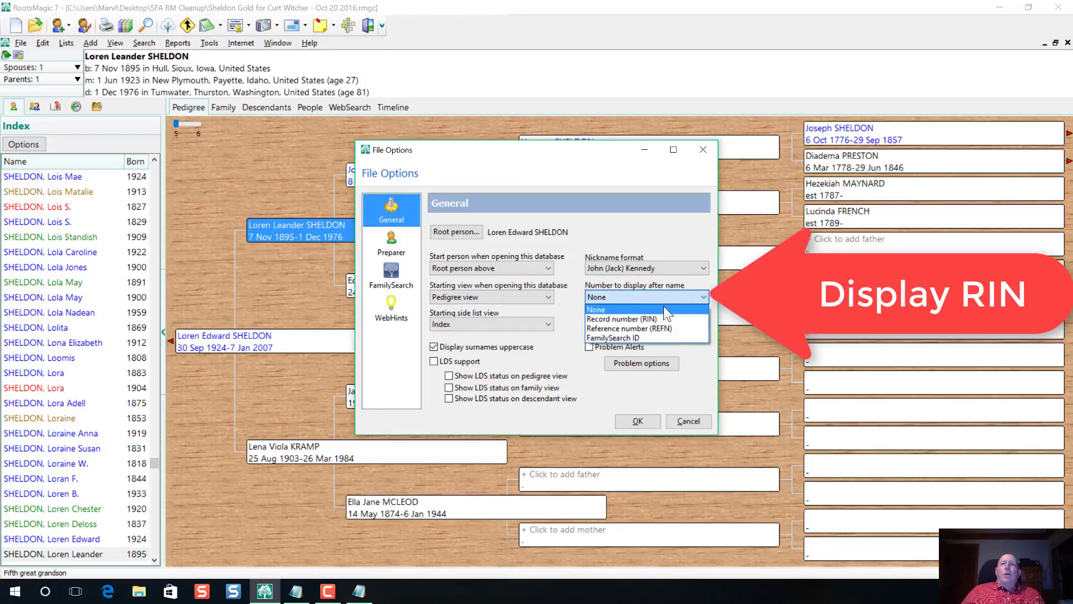
left_click(646, 317)
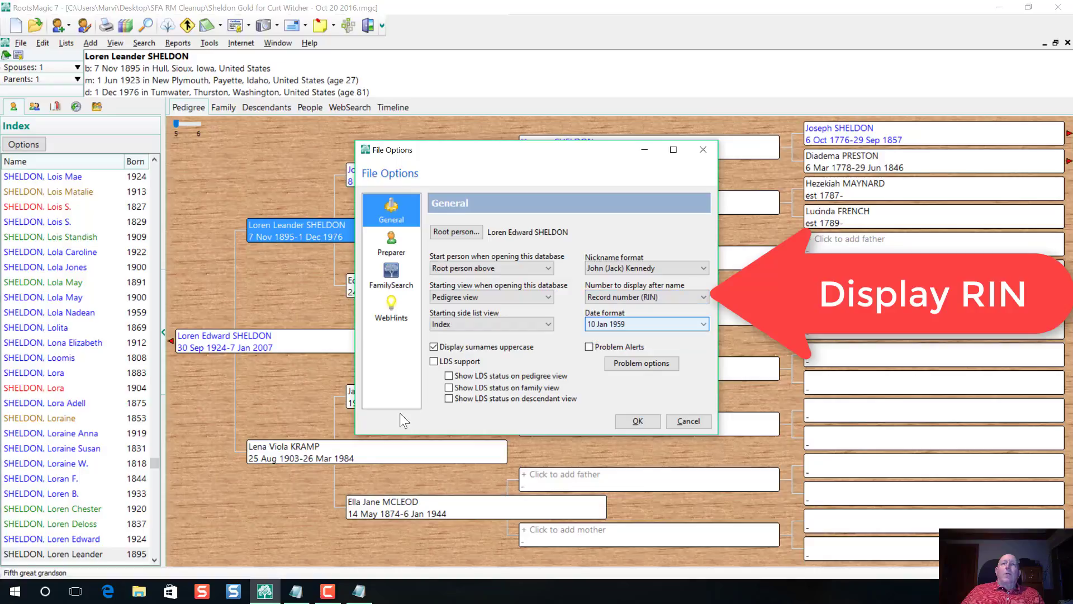
left_click(637, 420)
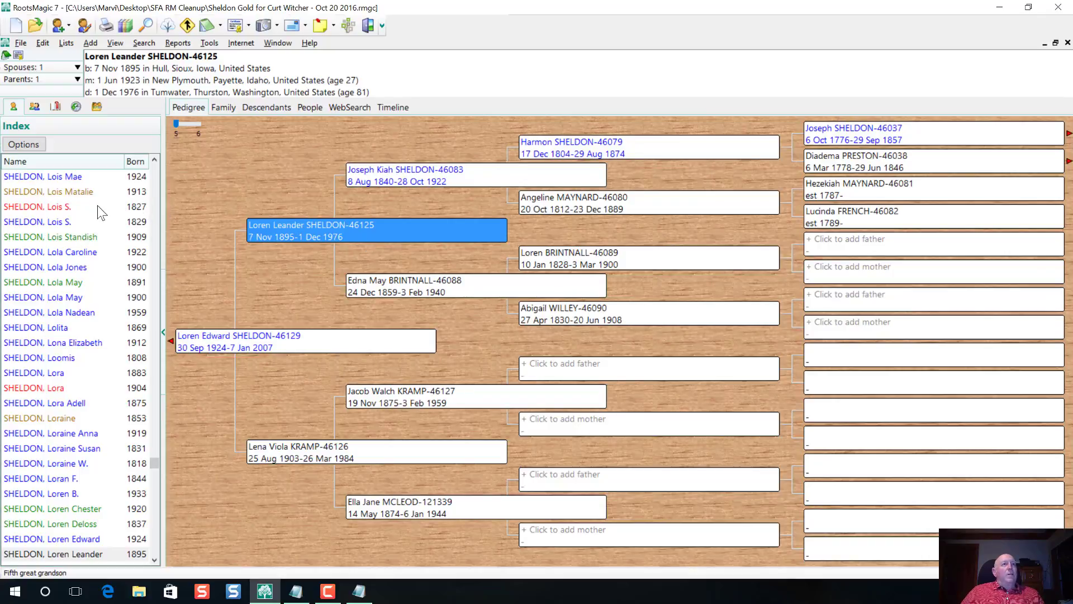
- Widen the side index list slightly and turn on record numbers in it
left_click_drag(165, 193, 189, 193)
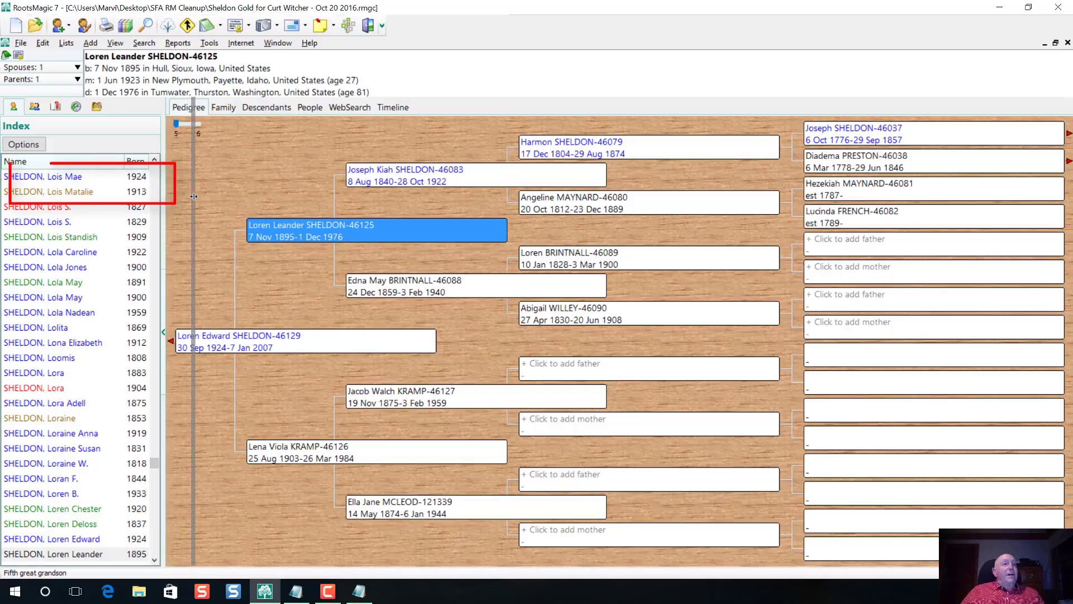
left_click(24, 145)
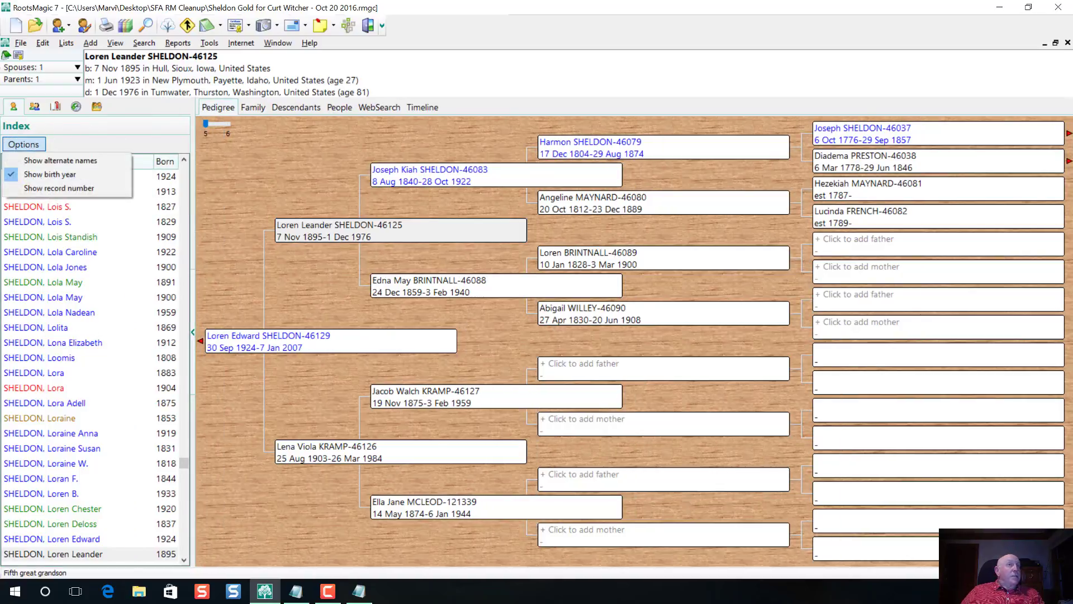
left_click(48, 189)
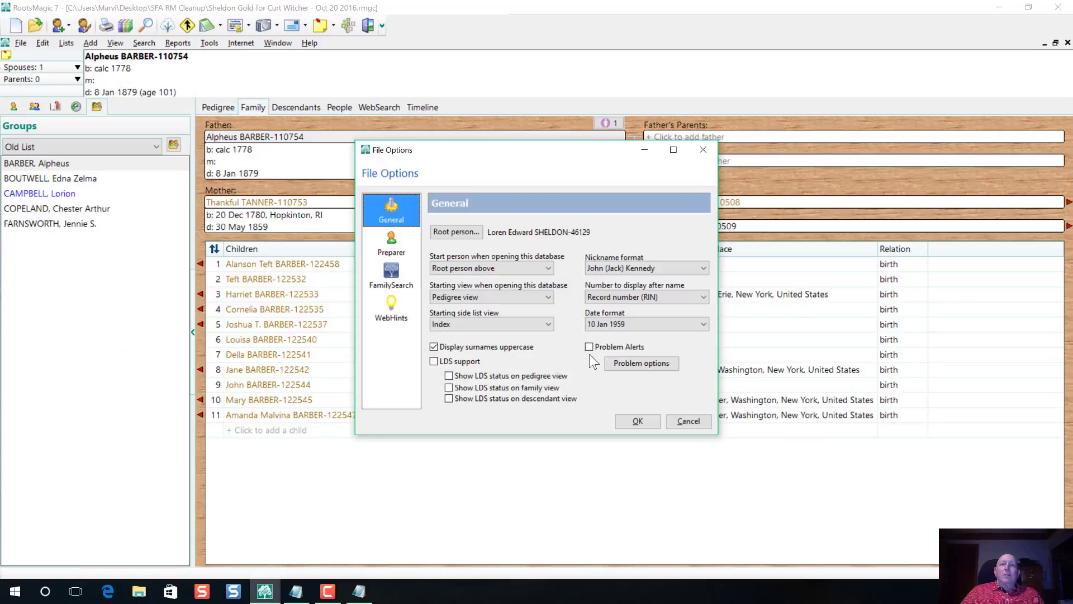
- Enable Problem Alerts in the file options, and review the problem flagged for the father in the family view
left_click(589, 347)
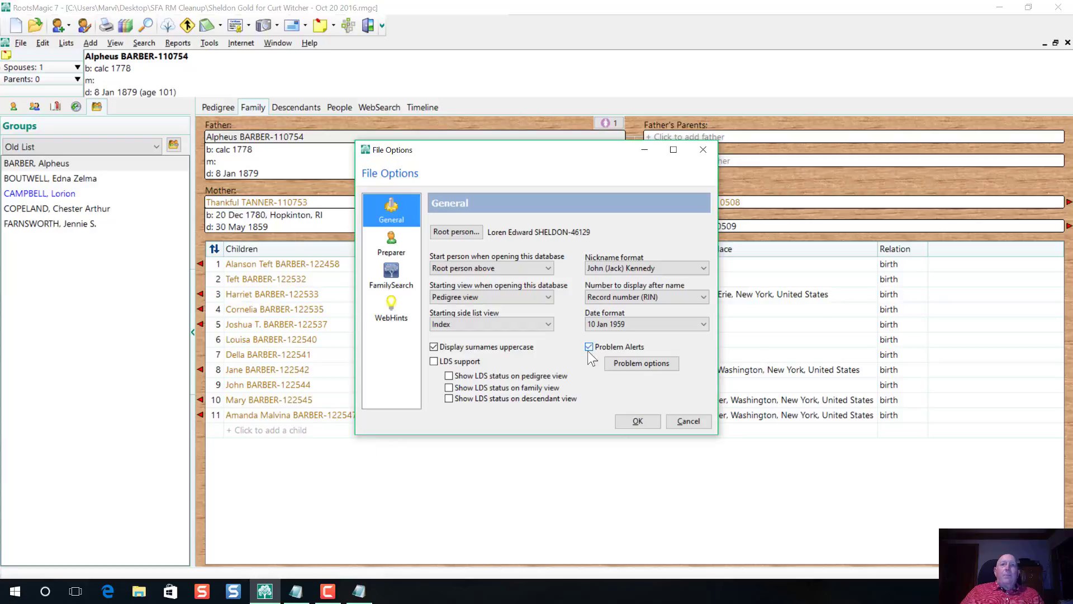
left_click(637, 423)
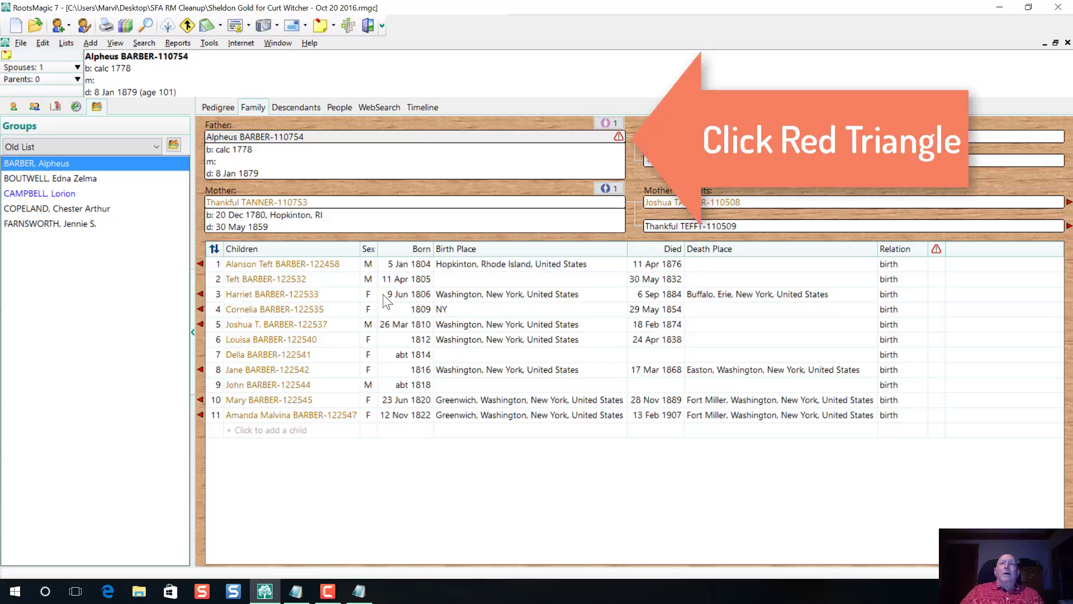
left_click(619, 137)
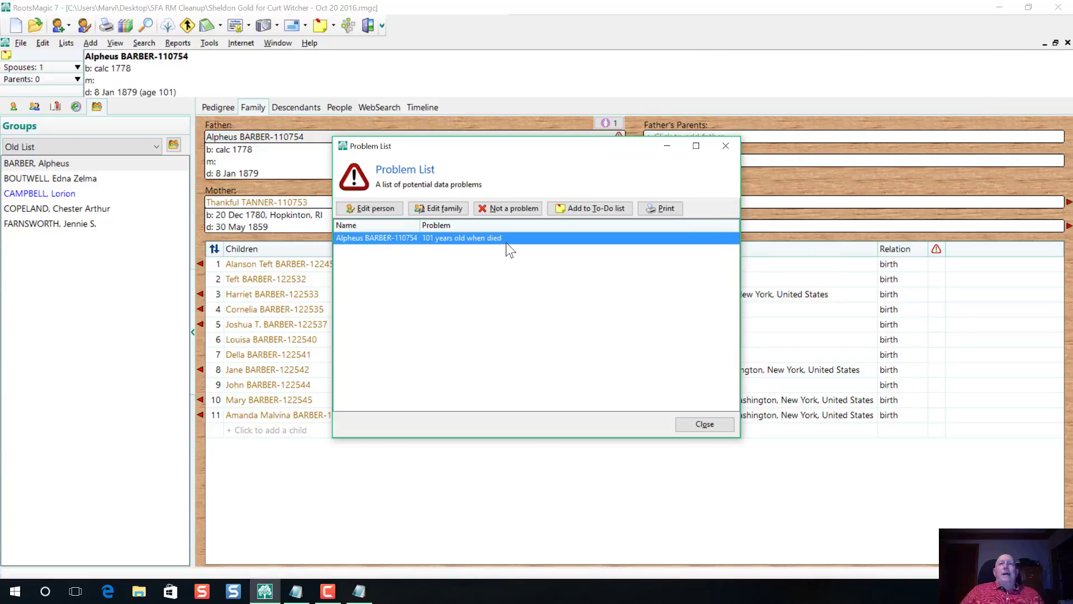
left_click(702, 425)
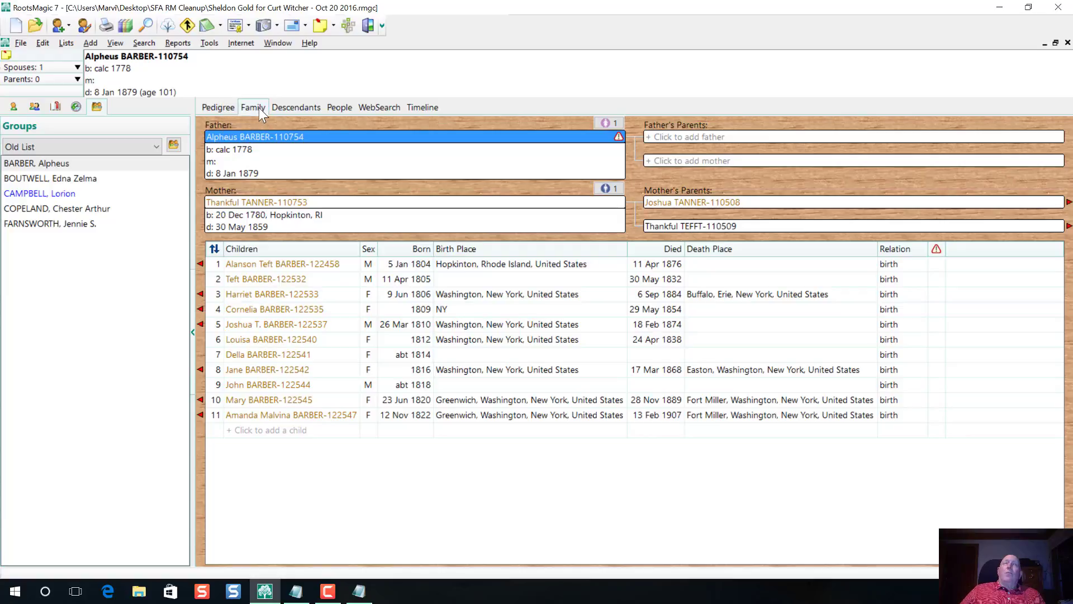
- Search Ancestry for the selected Old List person, return to their family view, and narrow the results to Birth, Marriage & Death
left_click(376, 109)
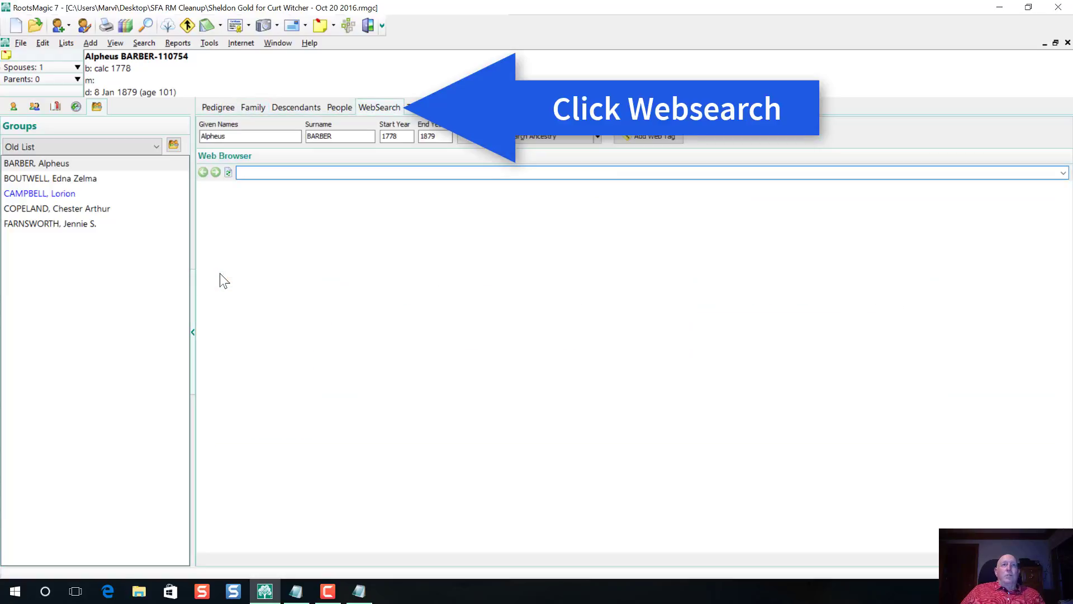
left_click(528, 140)
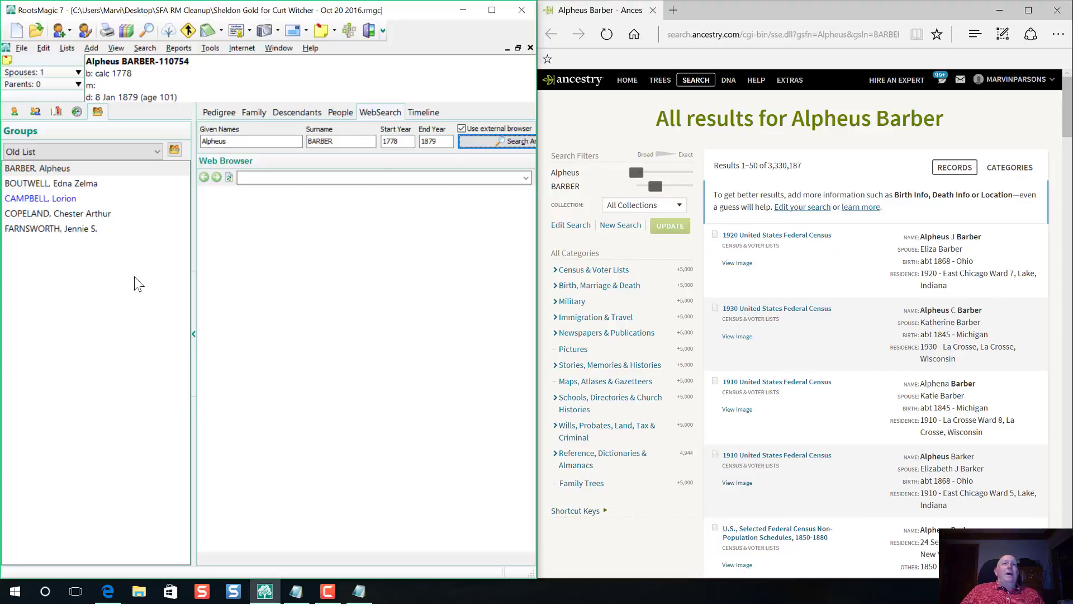
left_click(247, 115)
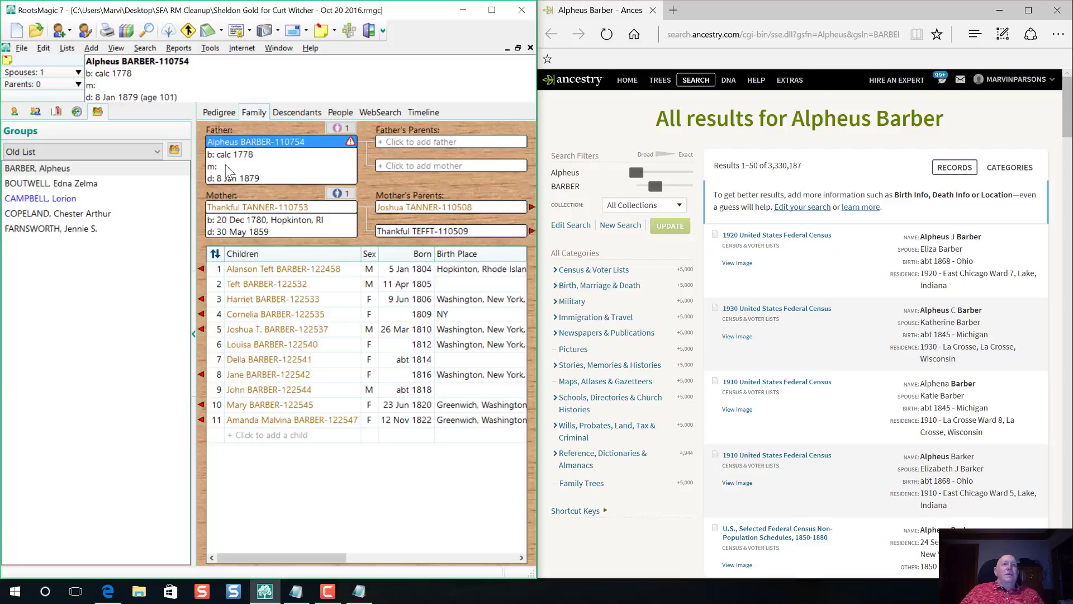
left_click(599, 286)
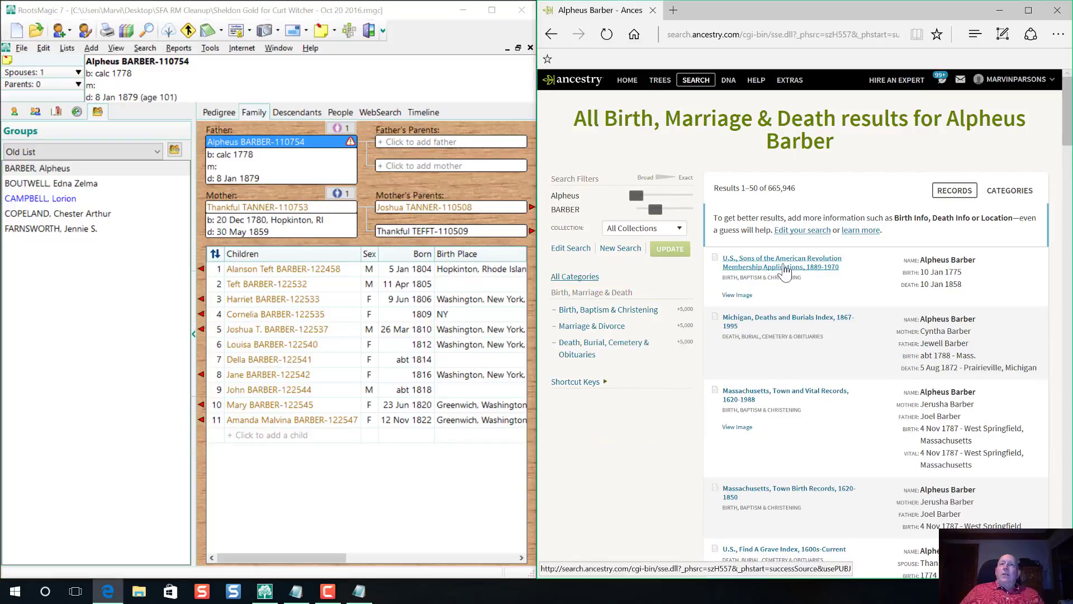
- Open the person's U.S., Sons of the American Revolution Membership Applications, 1889-1970 record and view its document image
mouse_move(794, 266)
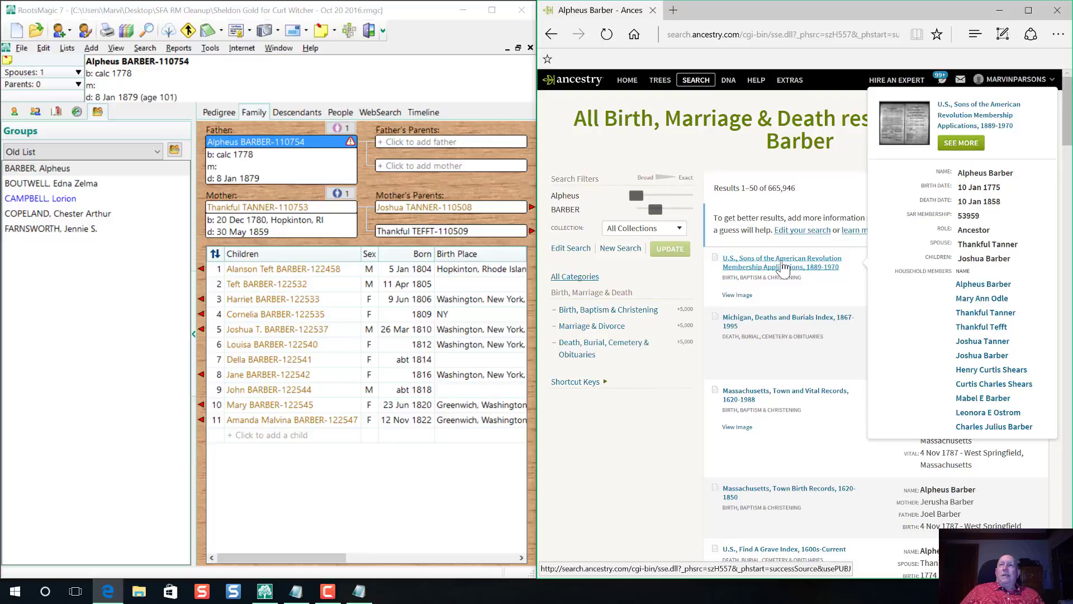
left_click(783, 267)
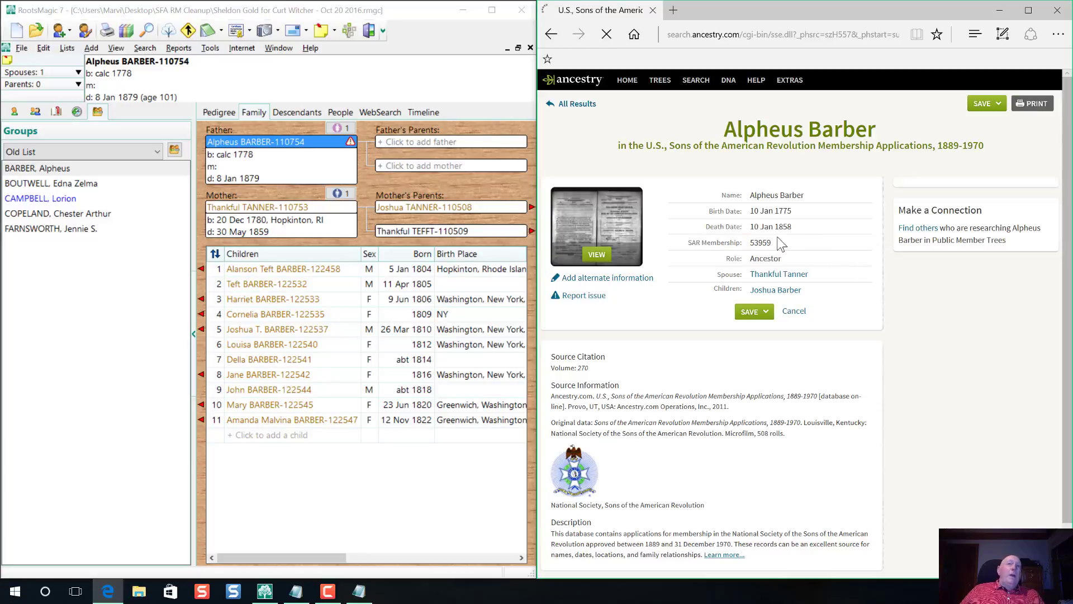
left_click(596, 235)
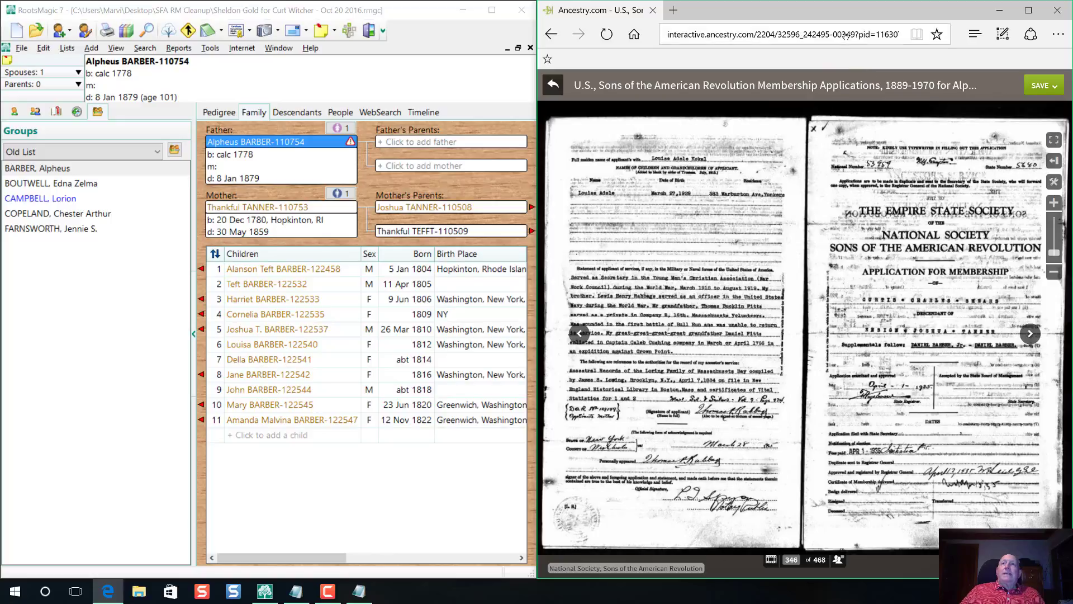
- Copy the document image's URL and add it to the person's record as a WebTag named "Birth and Death"
left_click(846, 35)
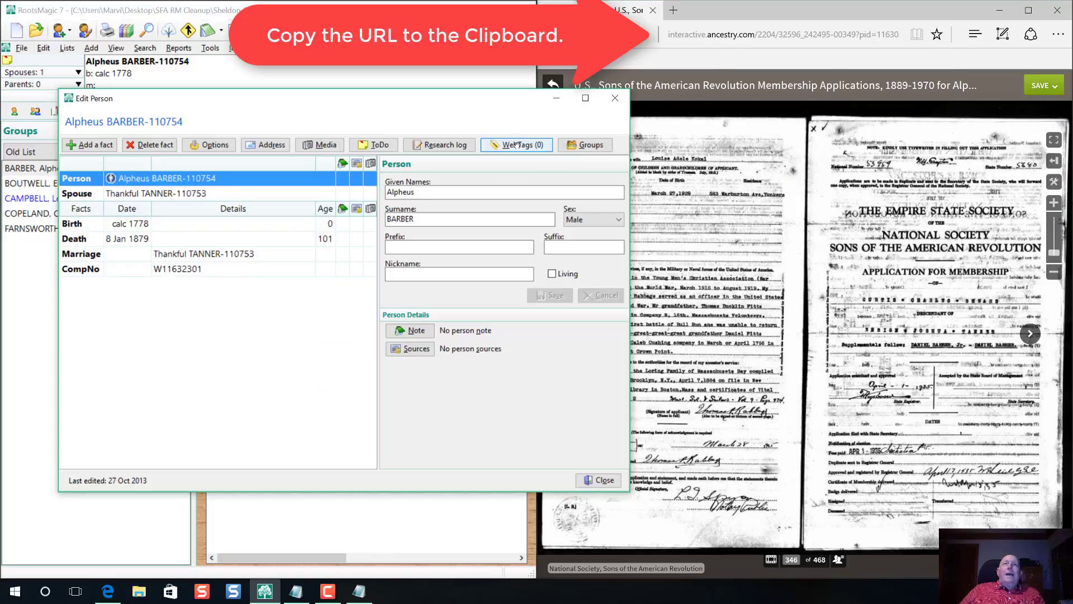
left_click(519, 145)
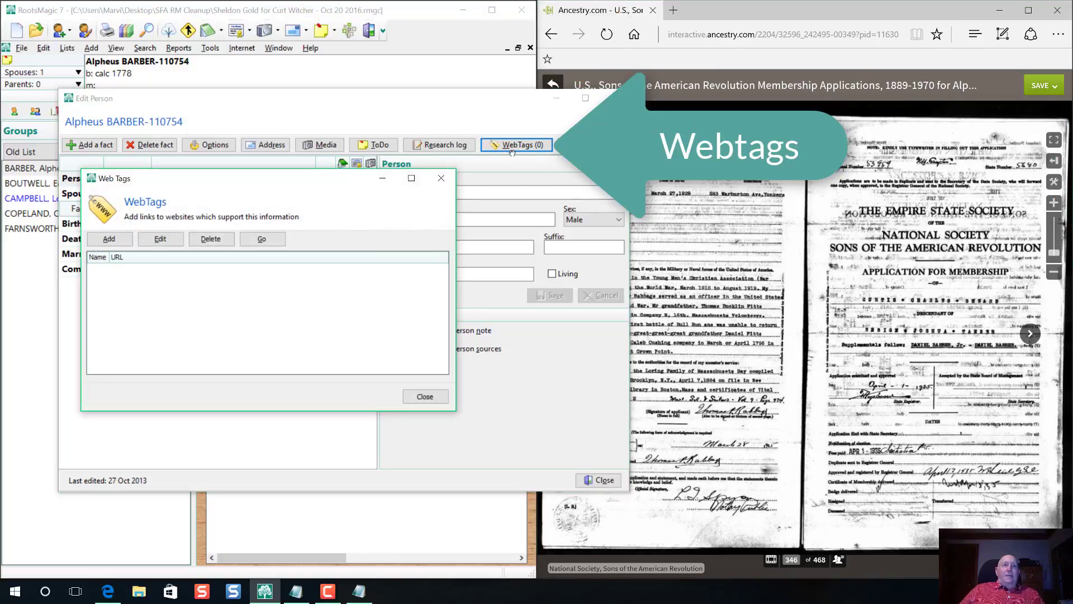
left_click(109, 239)
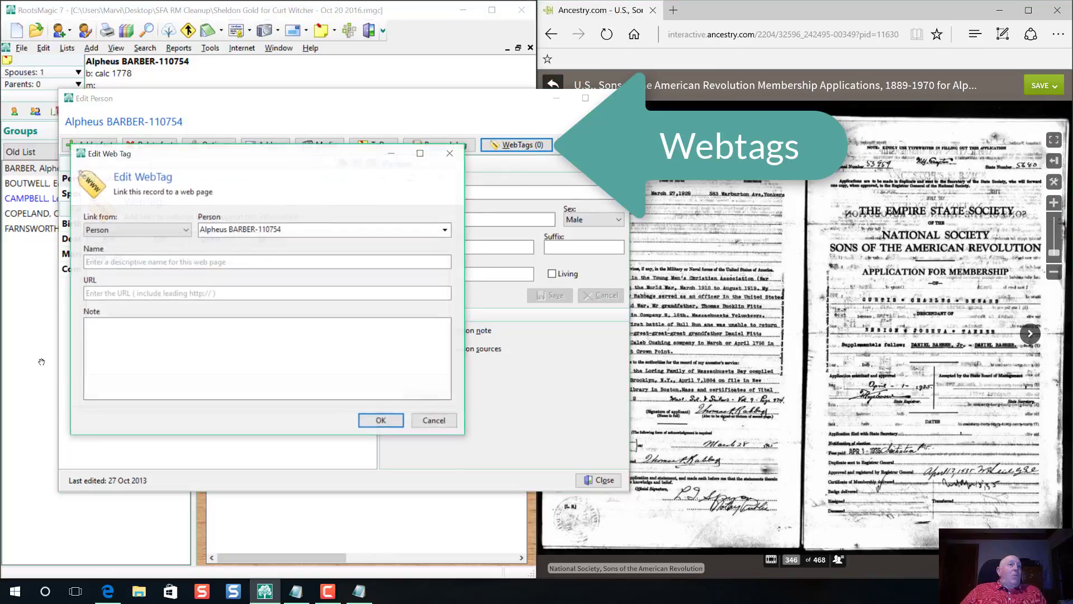
left_click(138, 262)
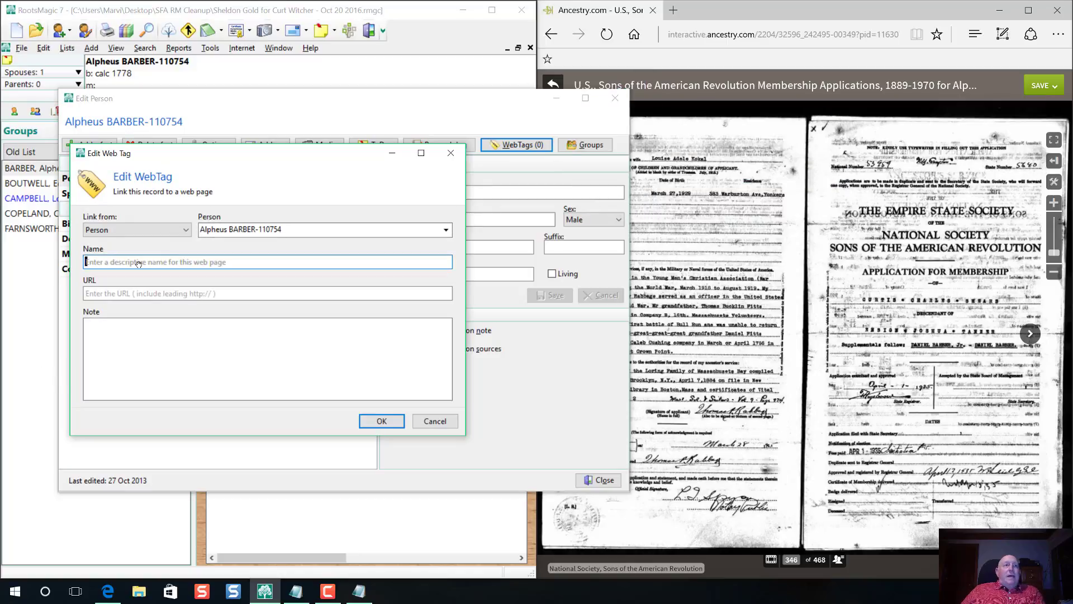
type("Birth and Death")
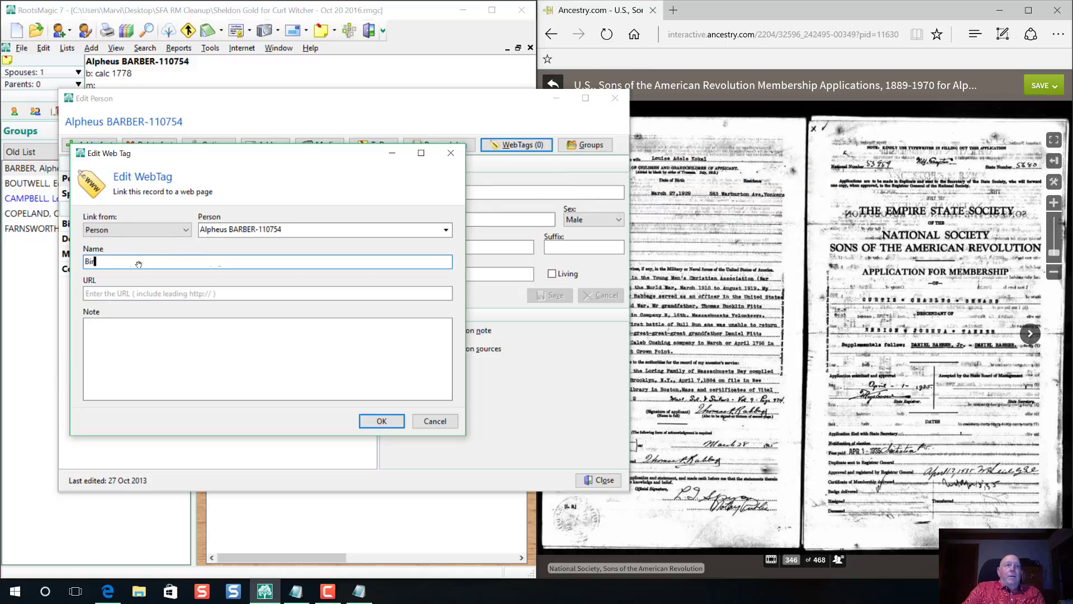
key("Tab")
key("ctrl+v")
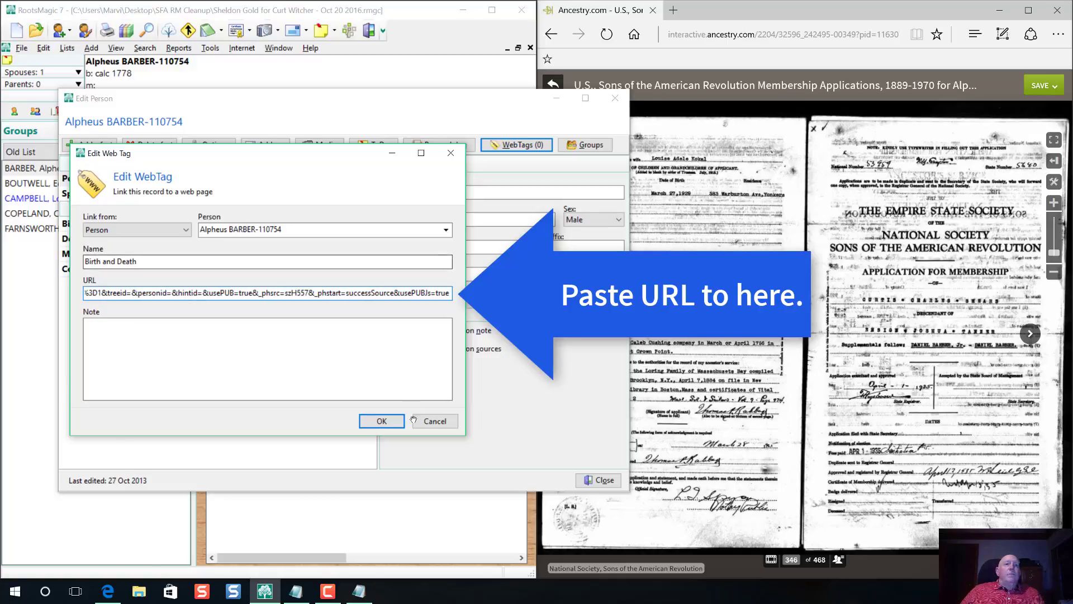
left_click(382, 421)
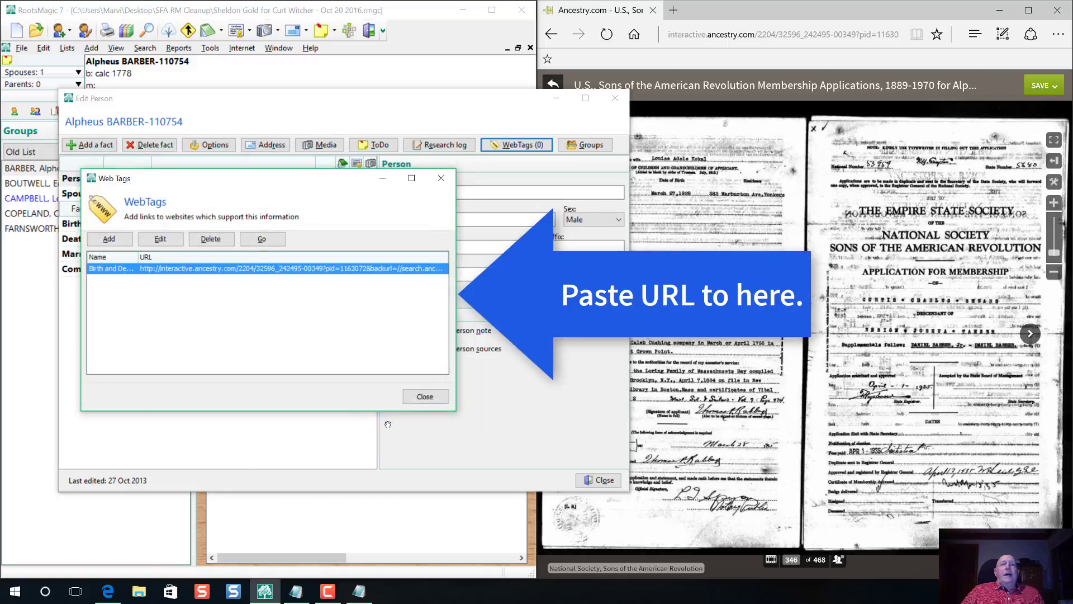
left_click(423, 397)
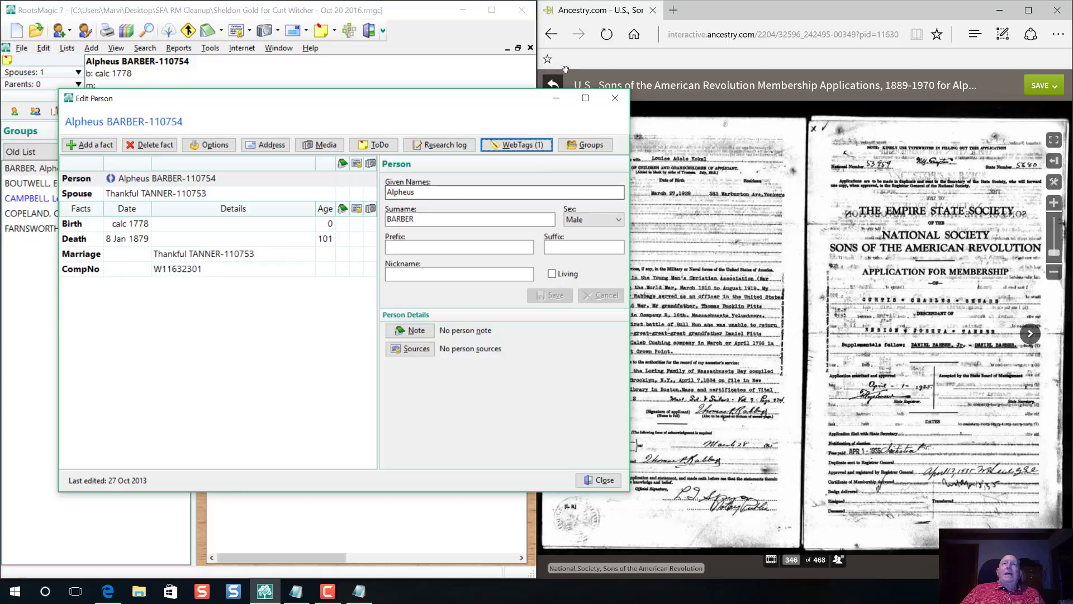
- Change the year of the person's death date to 1858 and save the death fact
left_click(145, 239)
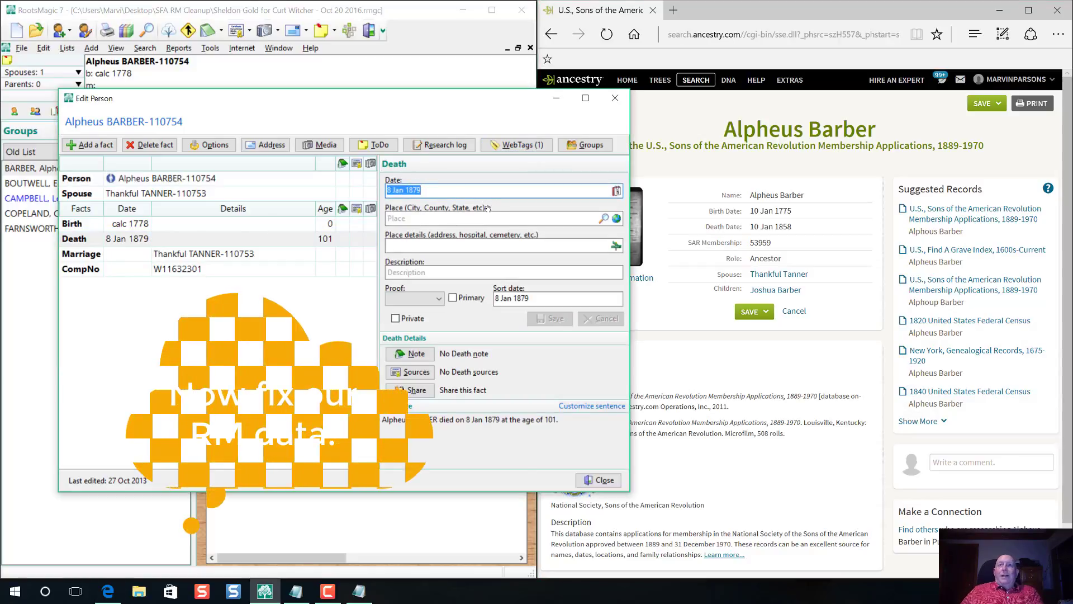
left_click(420, 189)
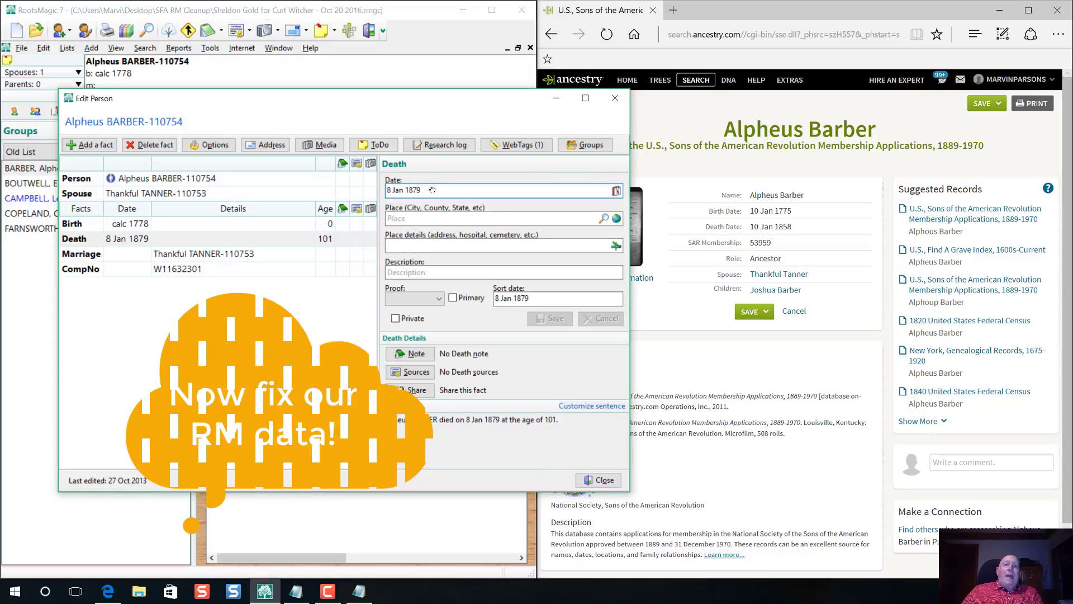
key("BackSpace")
key("BackSpace")
type("58")
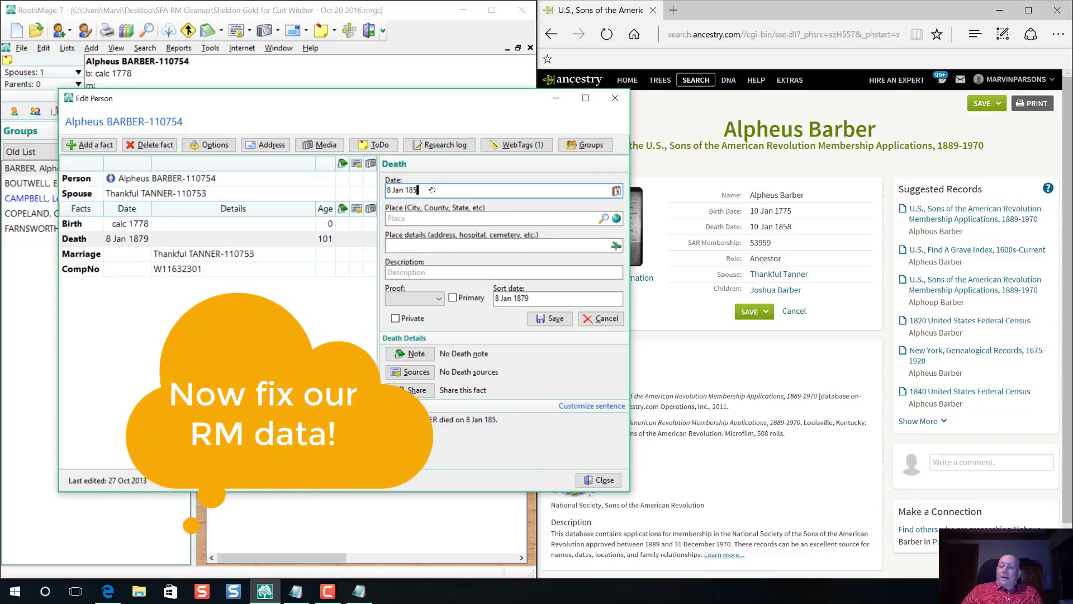
left_click(550, 318)
- Replace the person's calculated birth date with the full birth date given in the Ancestry record, save it, and close the person's record
left_click(147, 222)
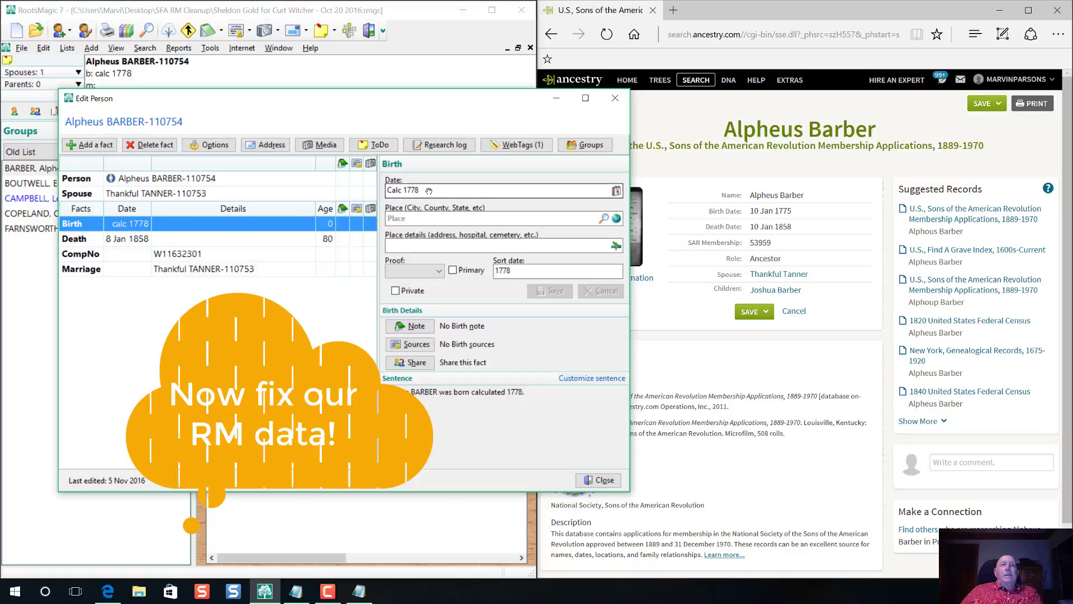
key("Tab")
type("10")
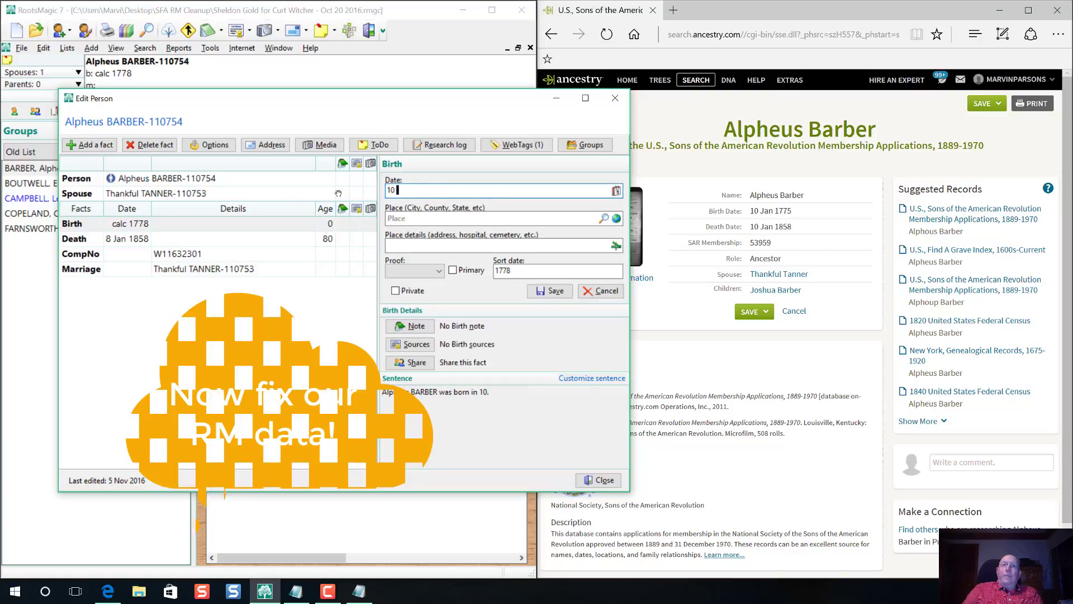
type(" Jan")
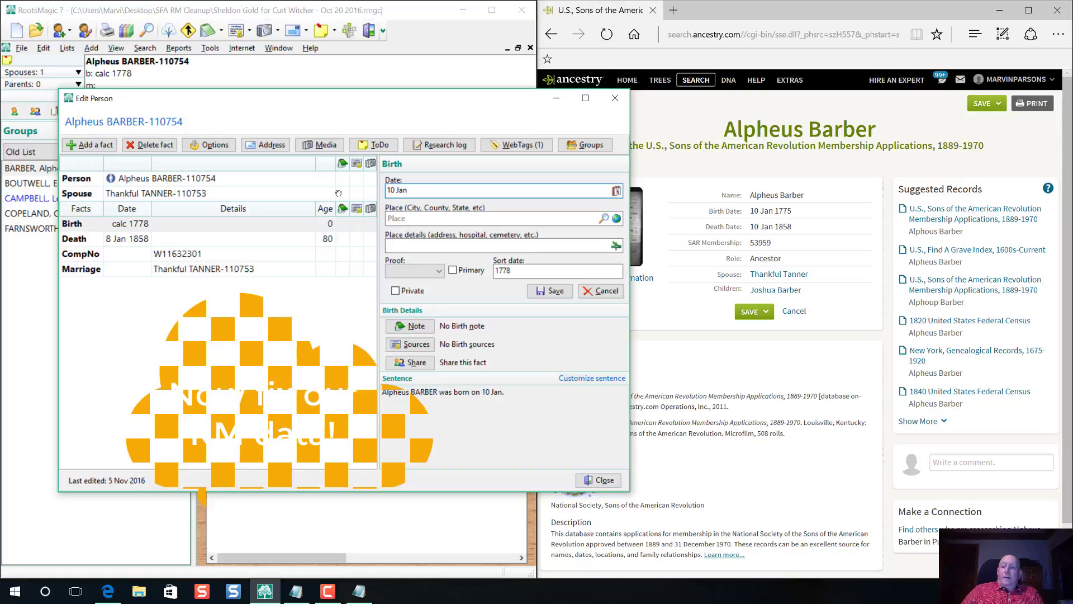
type(" 1775")
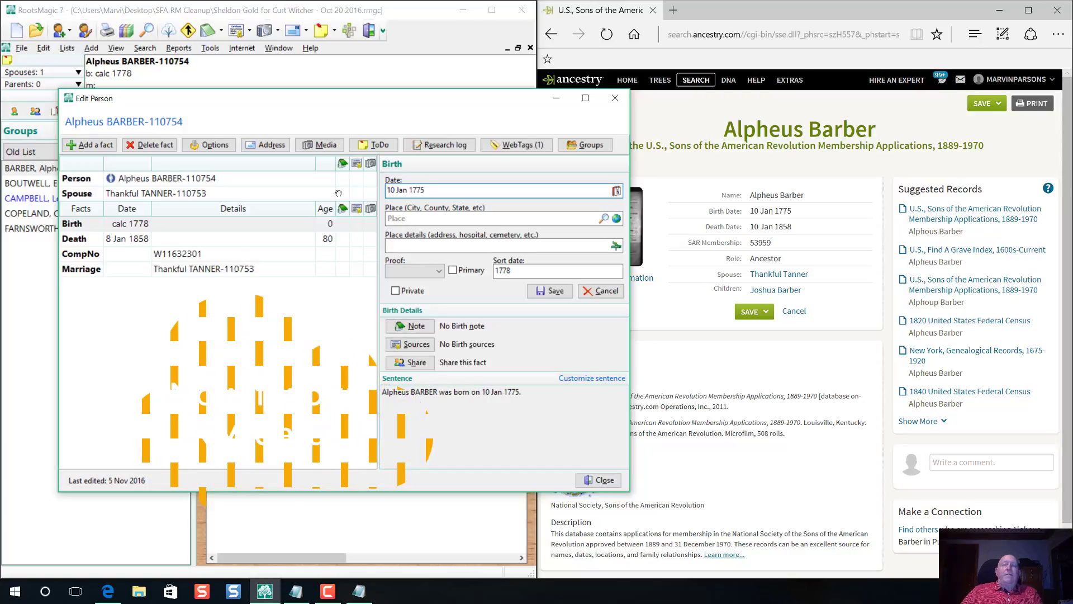
key("Return")
left_click(595, 480)
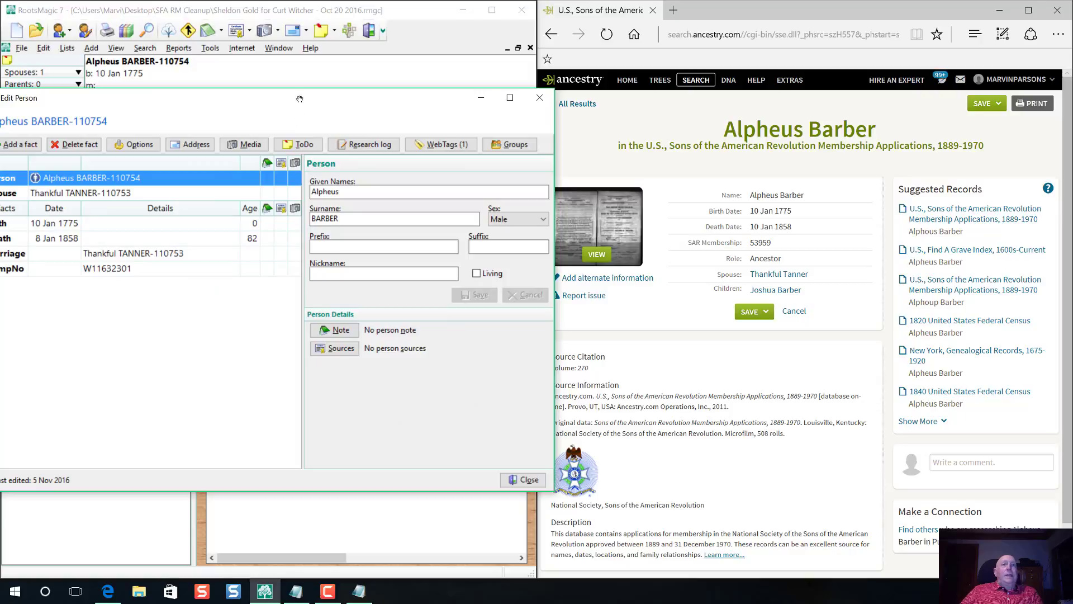
left_click_drag(299, 99, 382, 116)
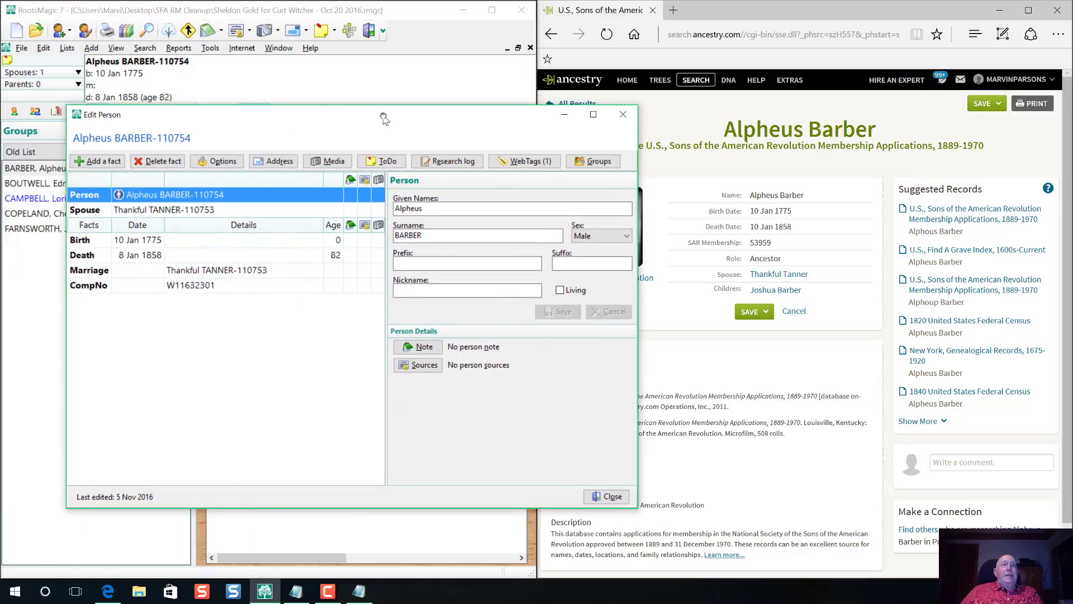
left_click(622, 114)
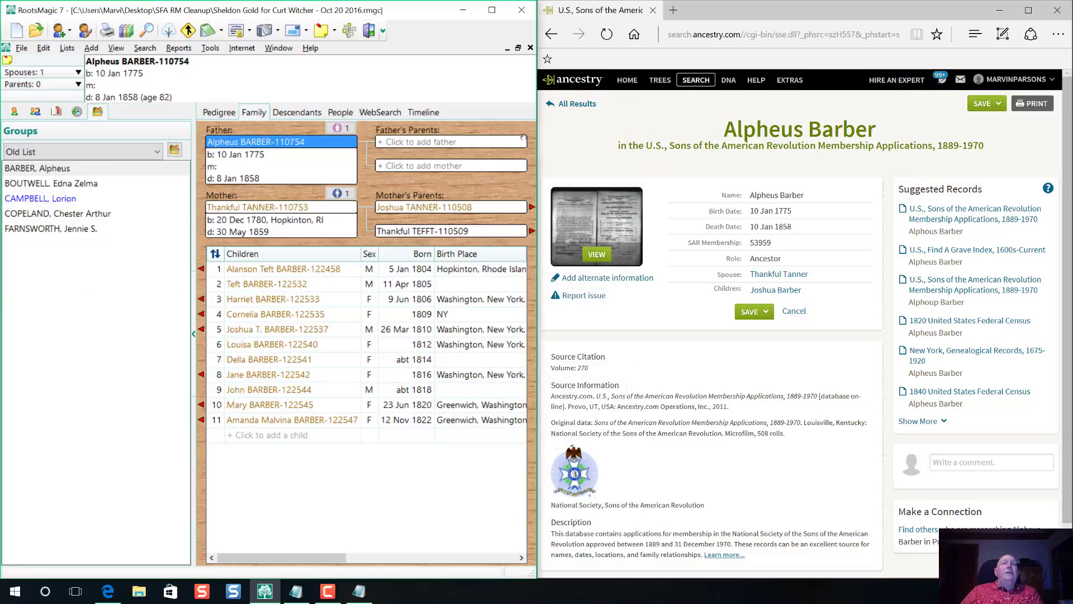
- Widen the genealogy window and show the Pedigree view for the second person named in old list.txt
left_click_drag(536, 82, 598, 82)
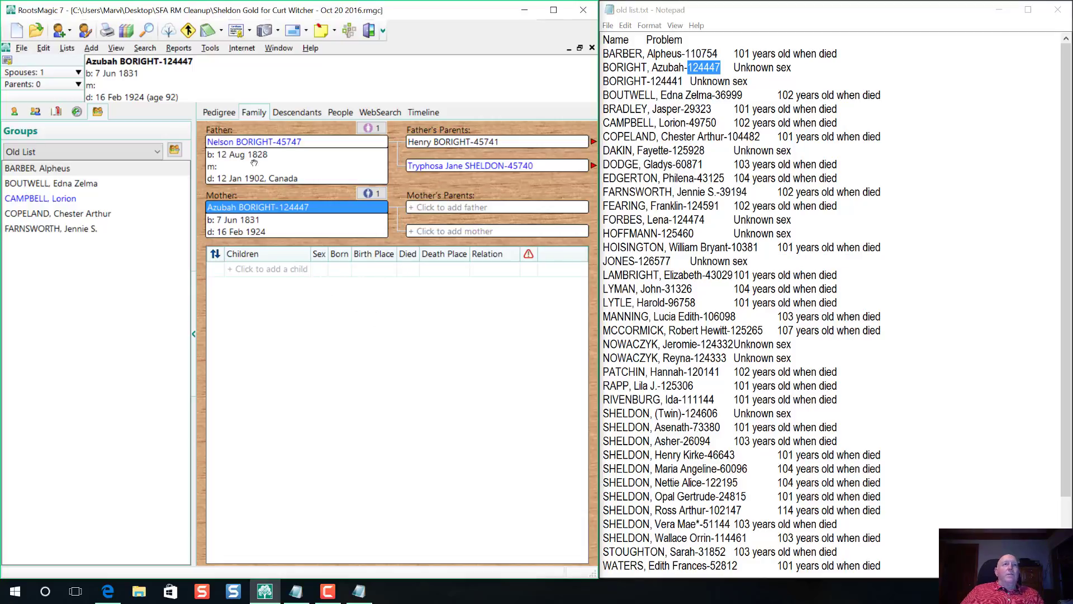
left_click(220, 115)
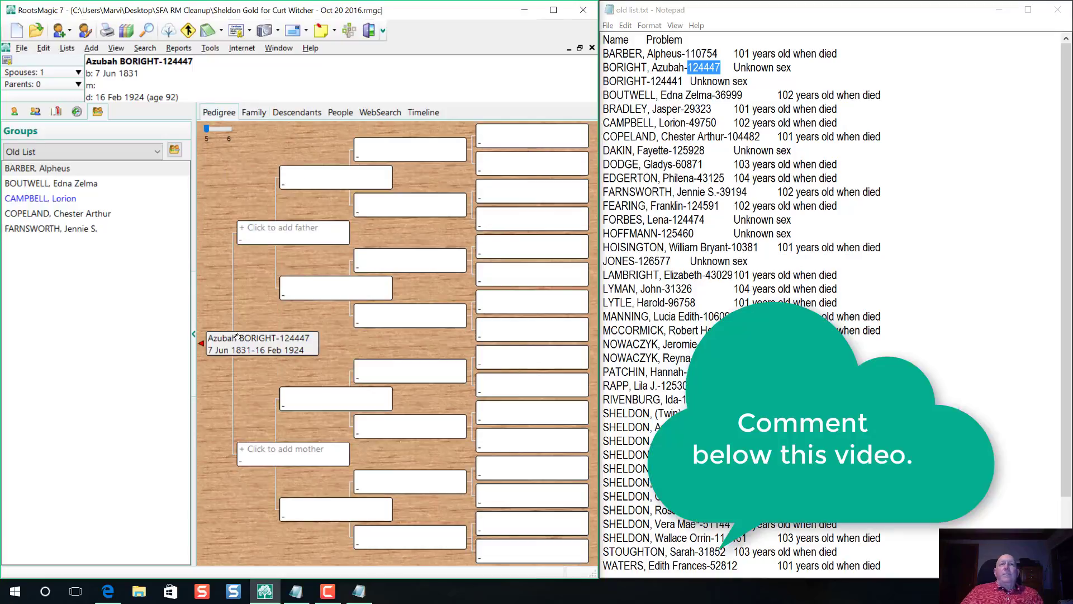